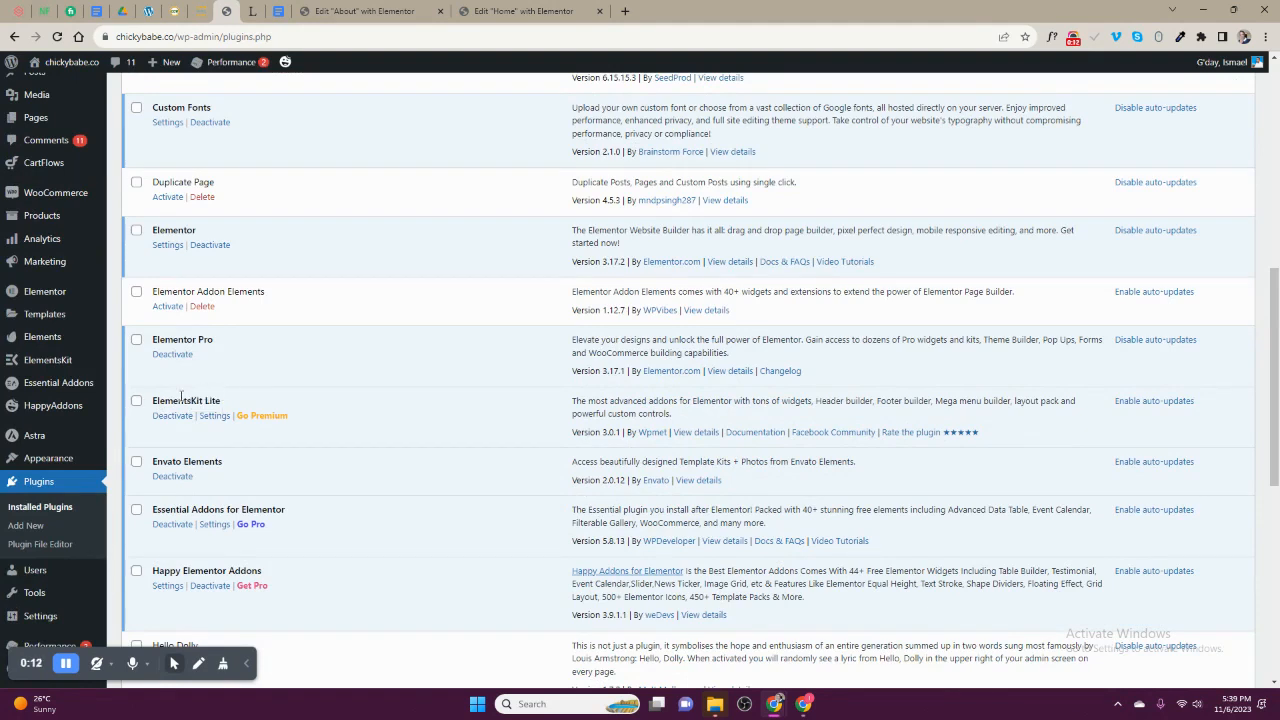
- In the Home page editor, add a new two-column section with equal columns above the "Oh hello" hero
{"action": "left_click", "coordinate": [383, 12]}
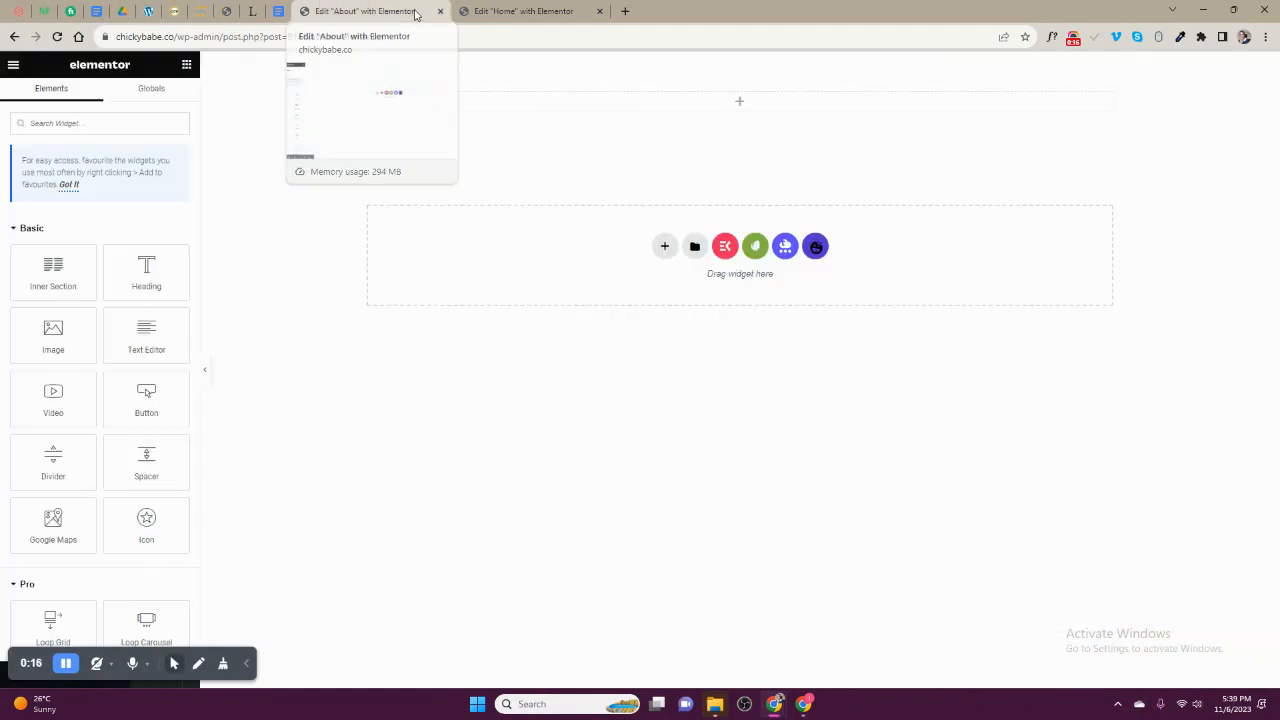
{"action": "left_click", "coordinate": [510, 11]}
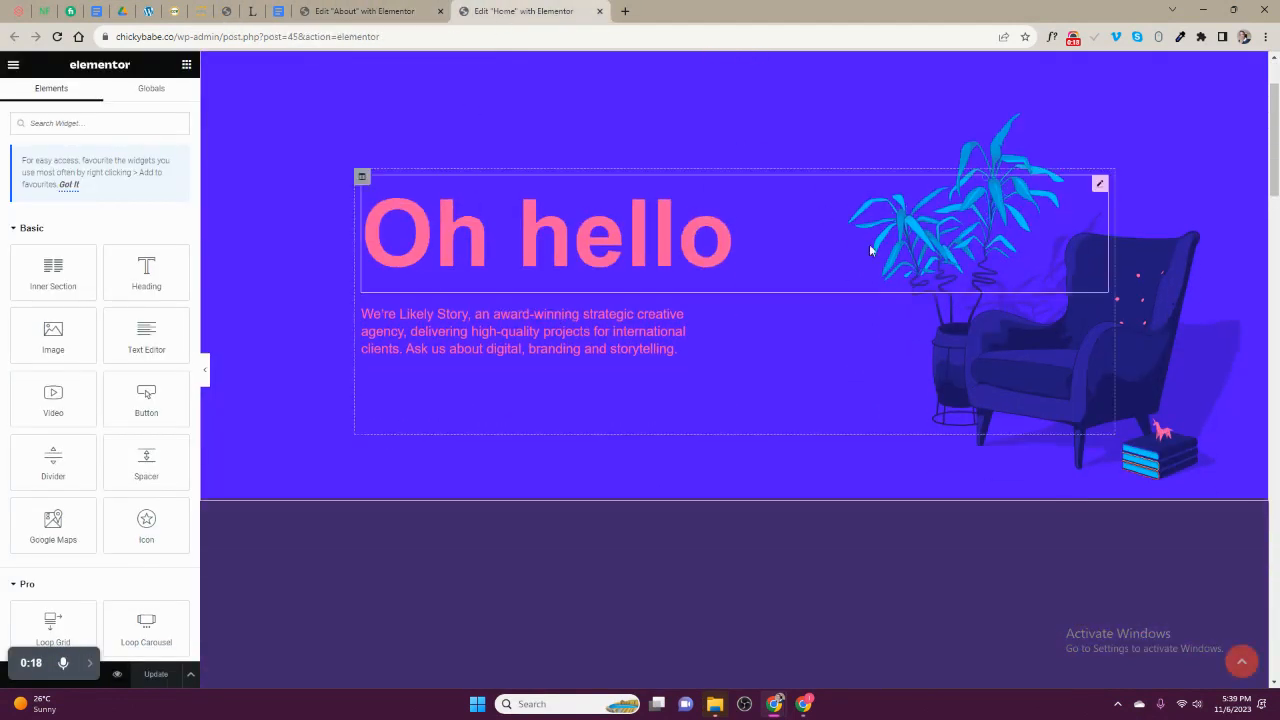
{"action": "left_click", "coordinate": [716, 58]}
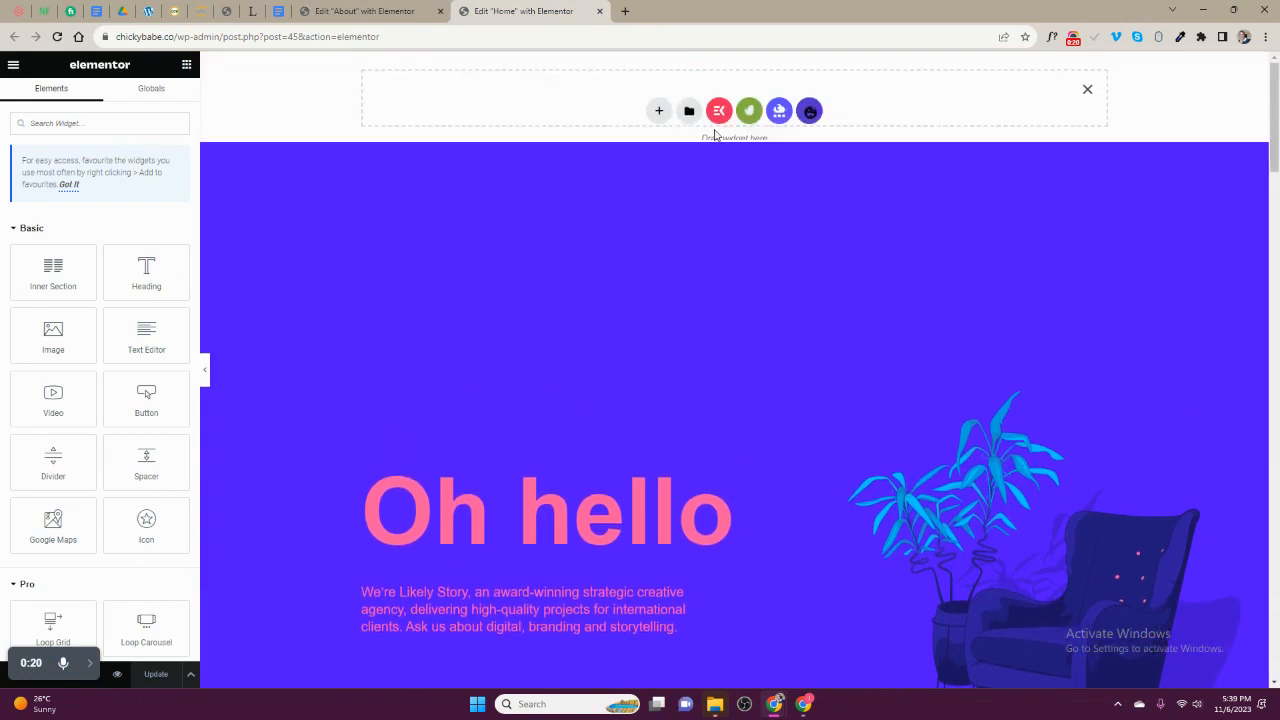
{"action": "left_click", "coordinate": [660, 114]}
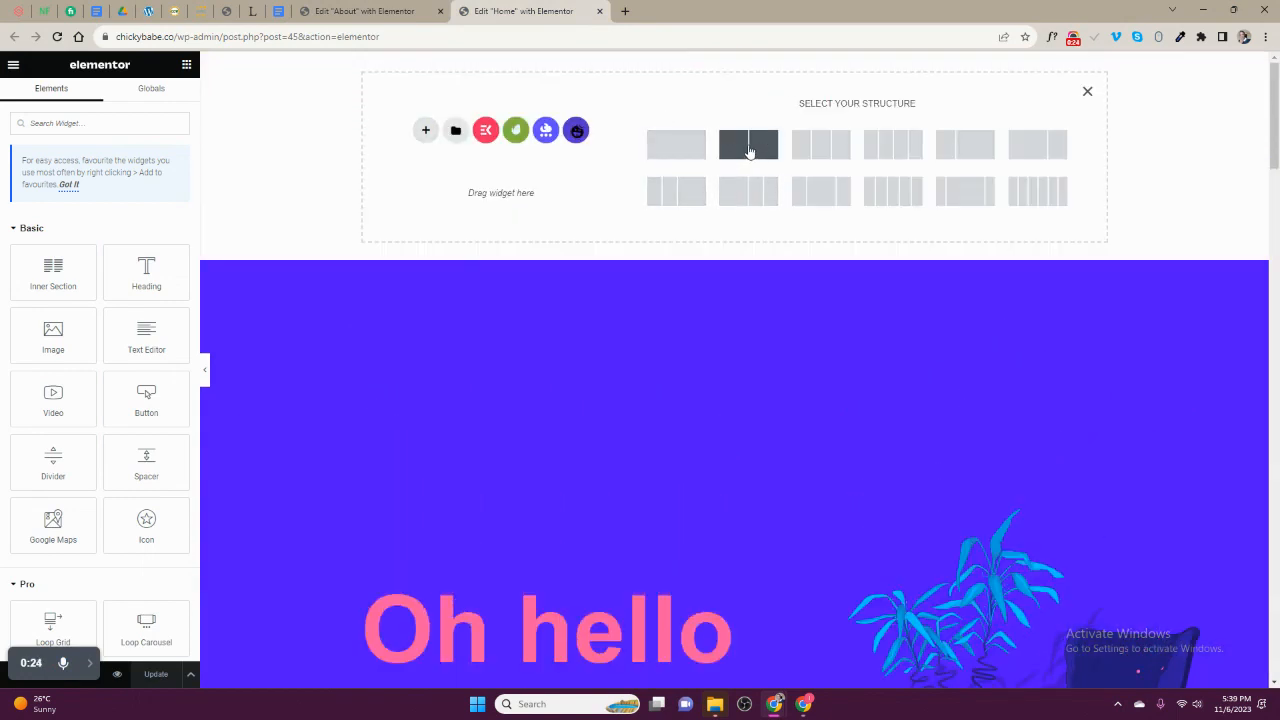
{"action": "left_click", "coordinate": [749, 150]}
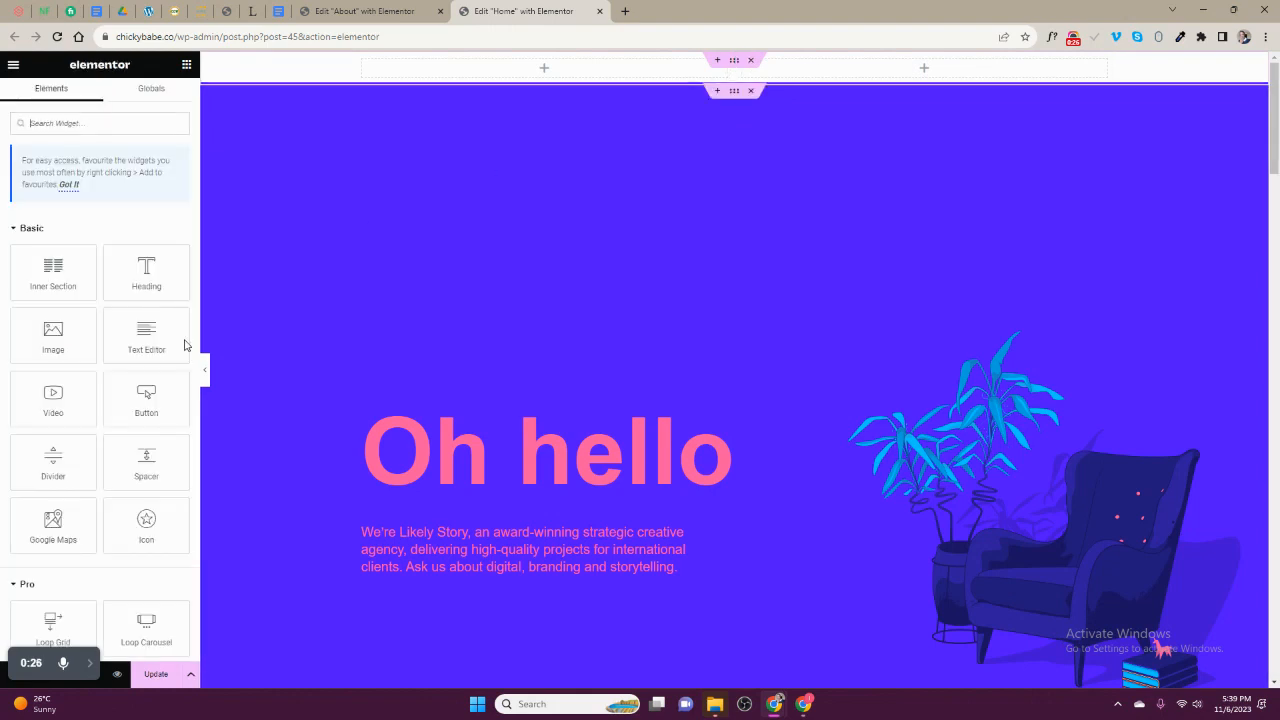
- Add an Image widget to the new section's left column and choose the Vaillant logo from the media library
{"action": "left_click_drag", "start_coordinate": [86, 334], "coordinate": [377, 122]}
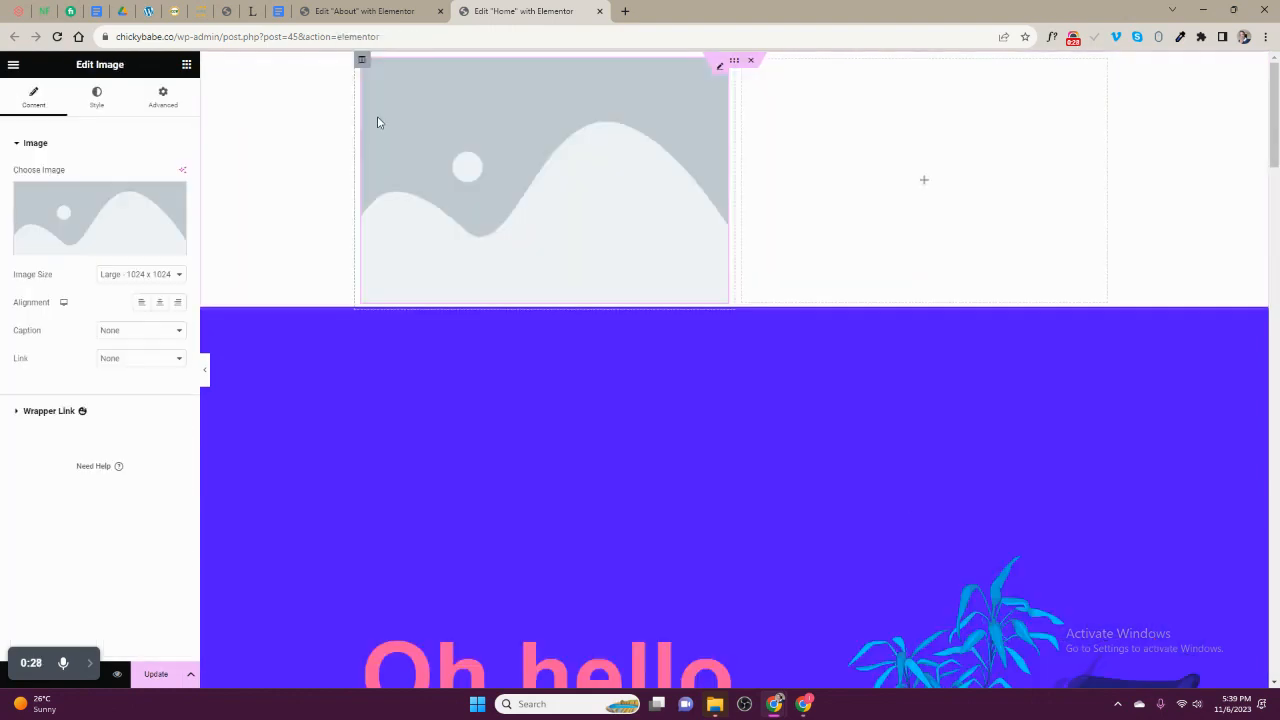
{"action": "left_click", "coordinate": [130, 250]}
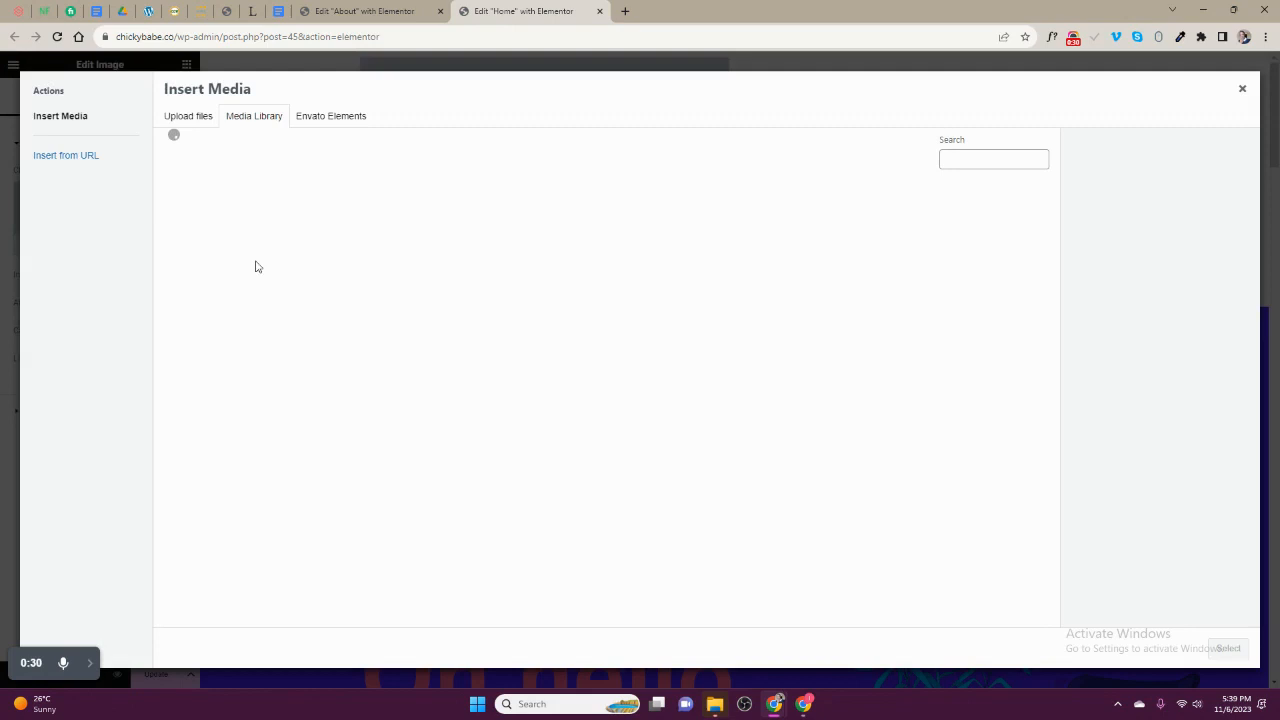
{"action": "scroll", "coordinate": [380, 337], "scroll_direction": "down", "scroll_amount": 3}
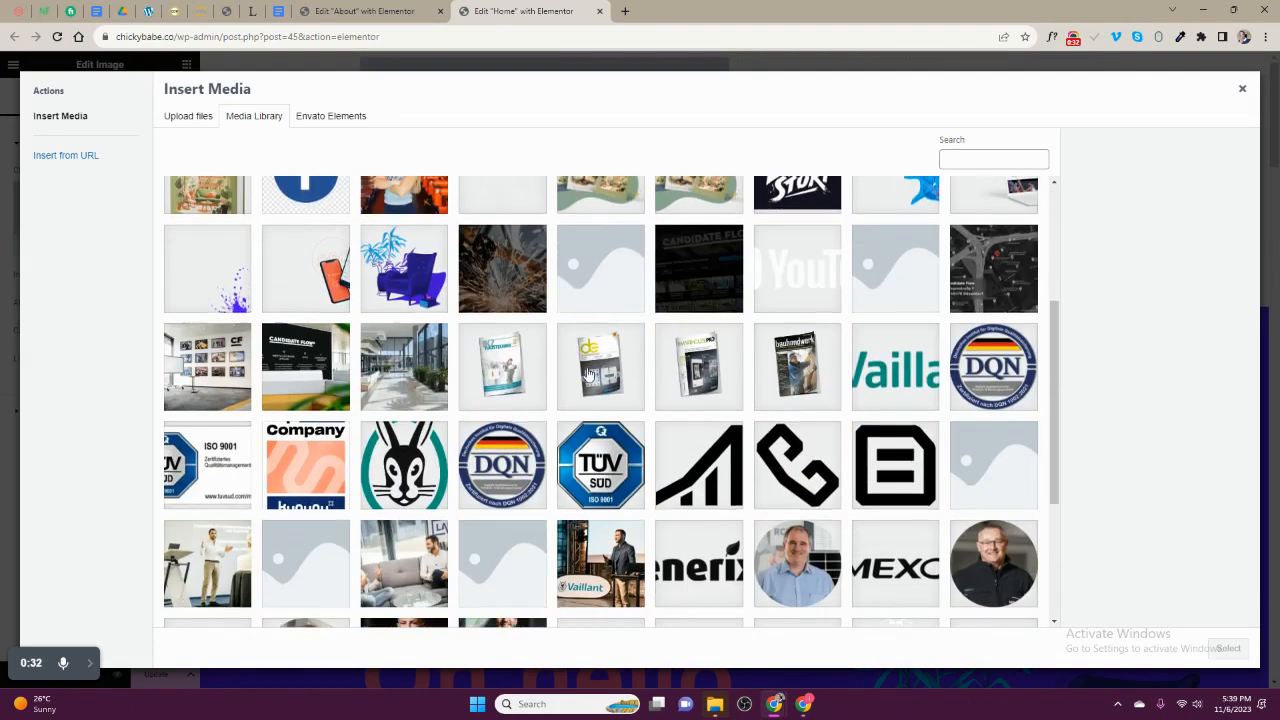
{"action": "left_click", "coordinate": [880, 301]}
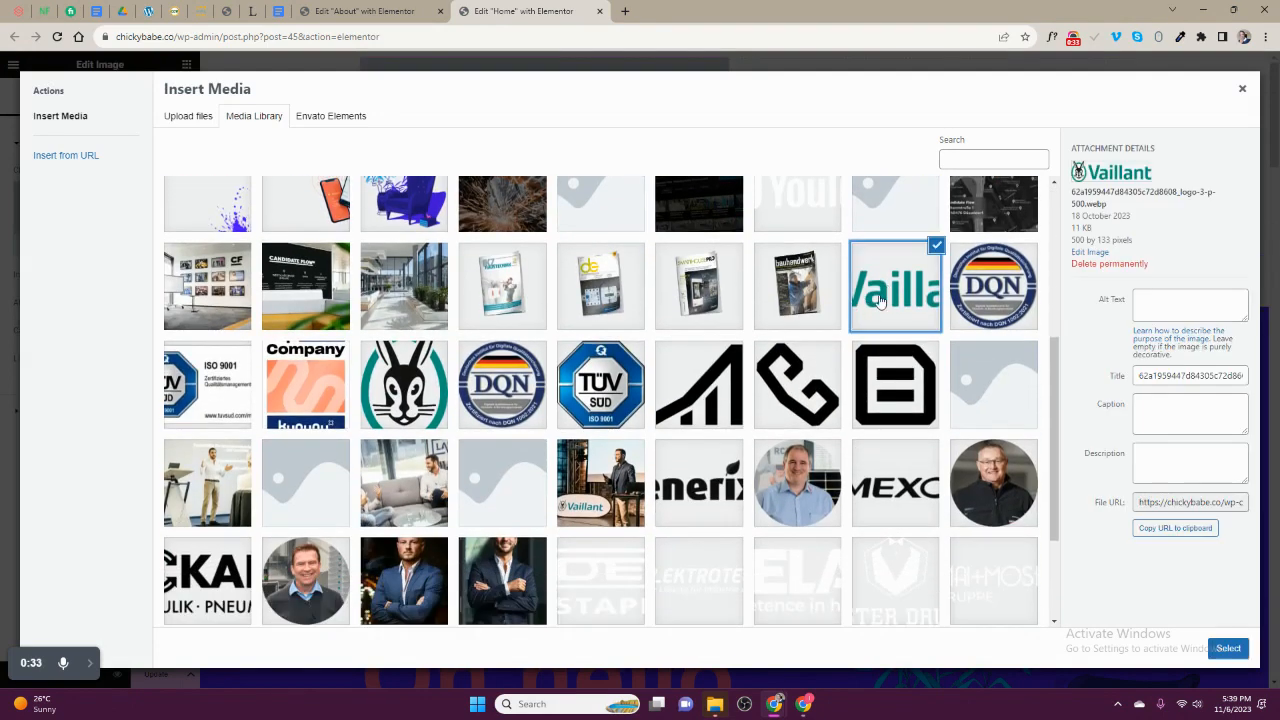
{"action": "left_click", "coordinate": [1224, 647]}
- Link the logo image to a custom URL using the dynamic Site URL
{"action": "left_click", "coordinate": [141, 360]}
{"action": "left_click", "coordinate": [131, 392]}
{"action": "left_click", "coordinate": [177, 386]}
{"action": "scroll", "coordinate": [107, 494], "scroll_direction": "down", "scroll_amount": 2}
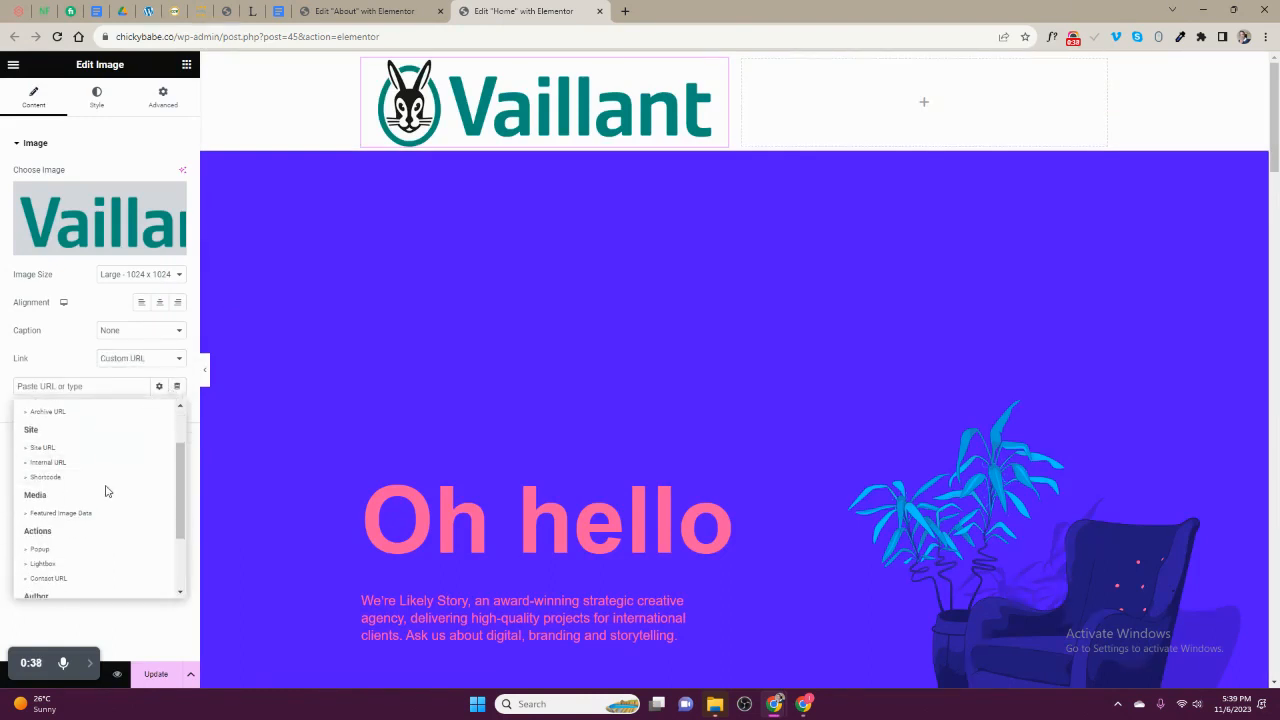
{"action": "left_click", "coordinate": [43, 449]}
- Set the logo's width to 171 px and align it left
{"action": "left_click", "coordinate": [95, 102]}
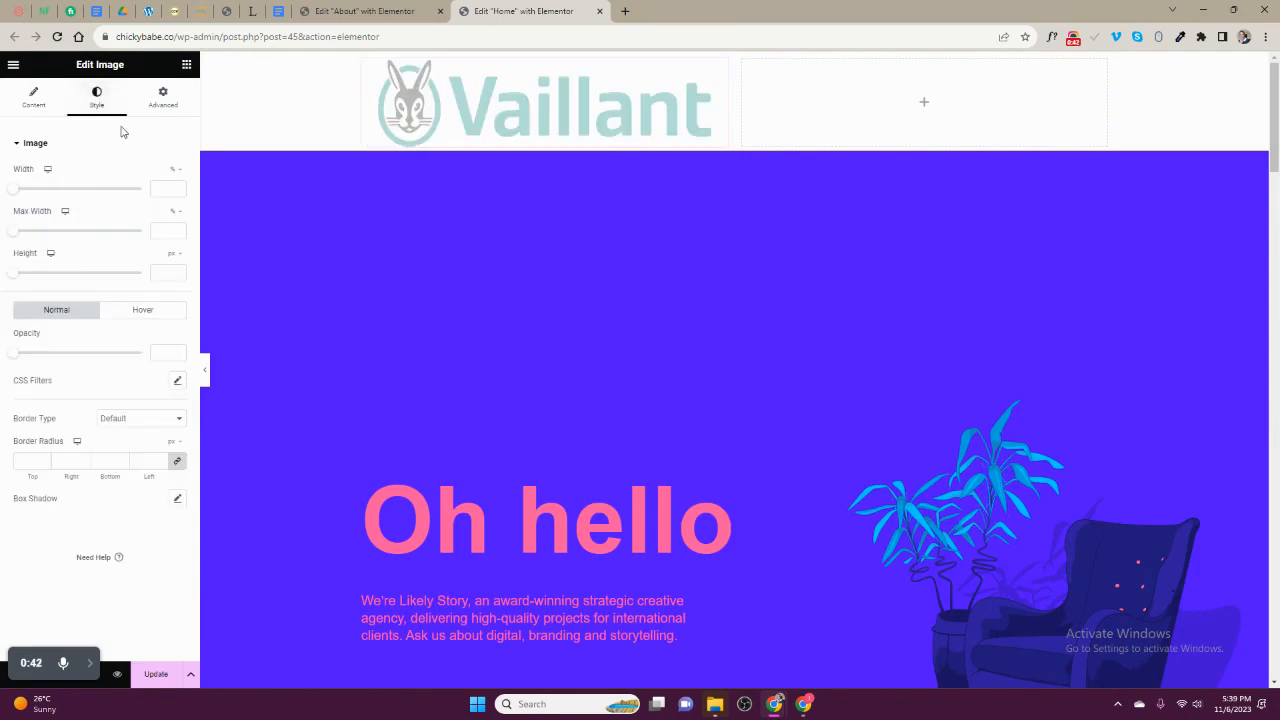
{"action": "left_click_drag", "start_coordinate": [15, 190], "coordinate": [37, 198]}
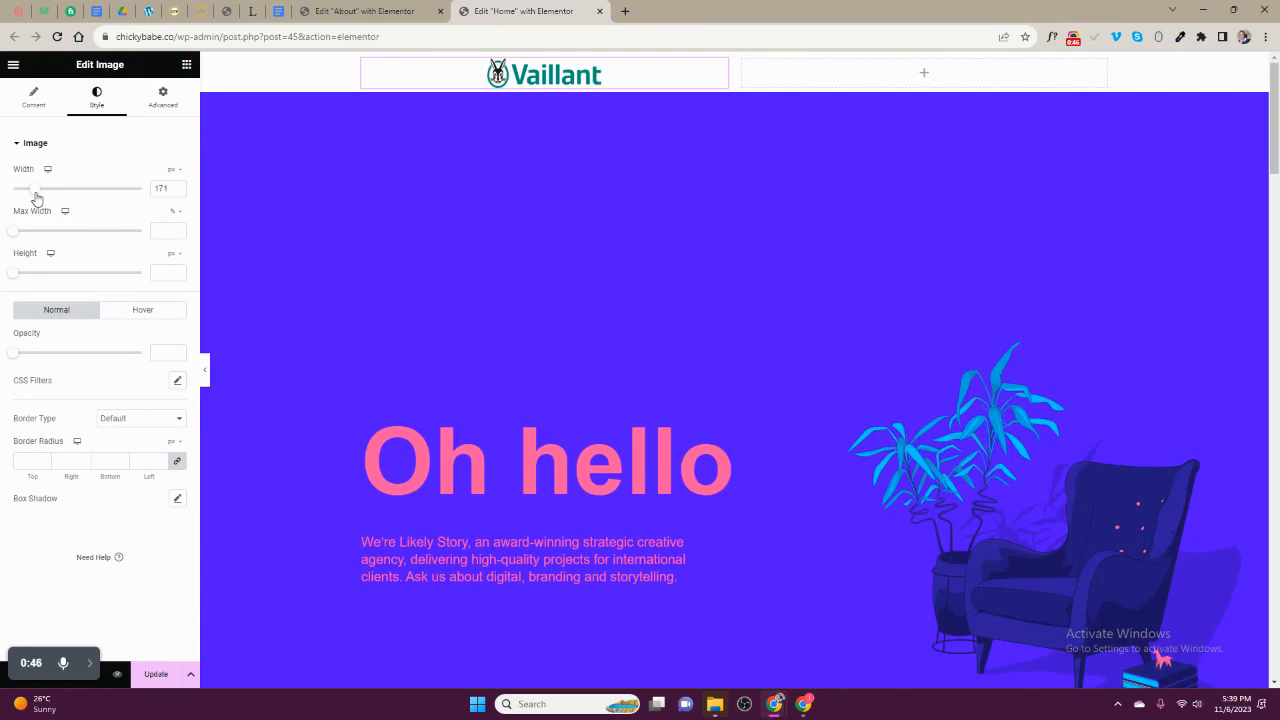
{"action": "left_click", "coordinate": [33, 97]}
{"action": "left_click", "coordinate": [141, 302]}
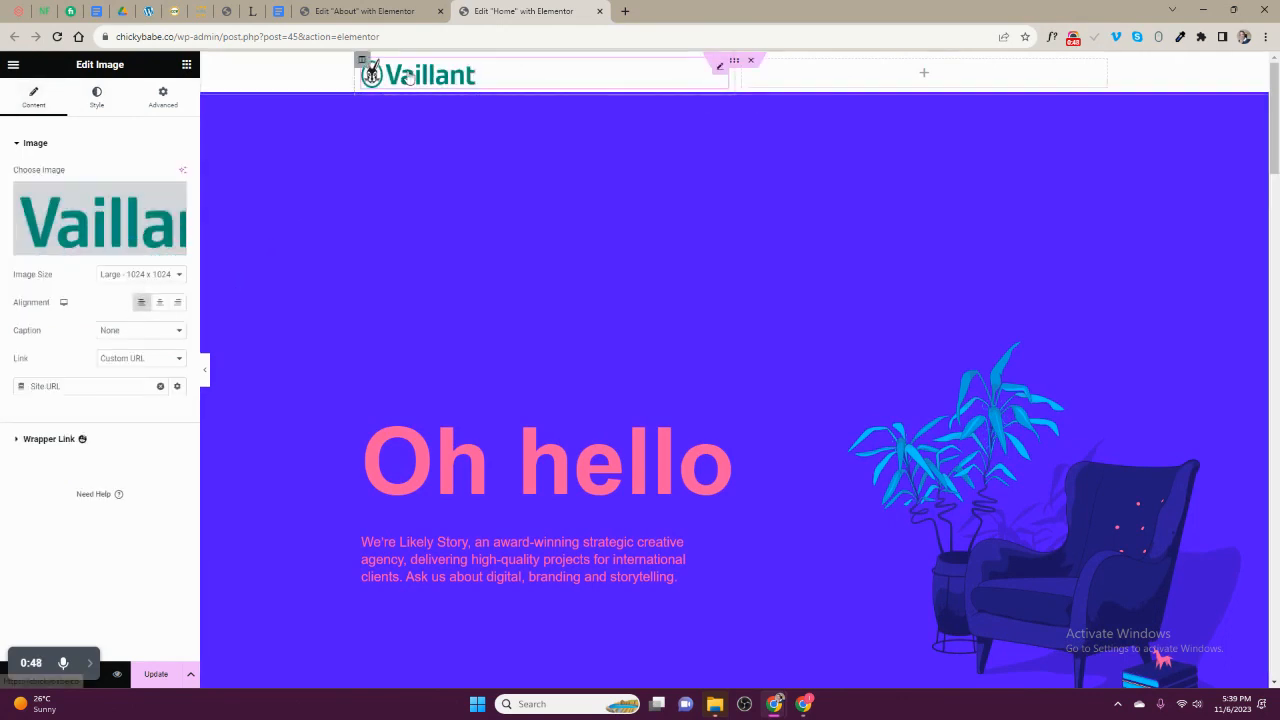
- Find the Header Offcanvas widget by searching "off" and place it in the section's empty right column
{"action": "left_click", "coordinate": [816, 79]}
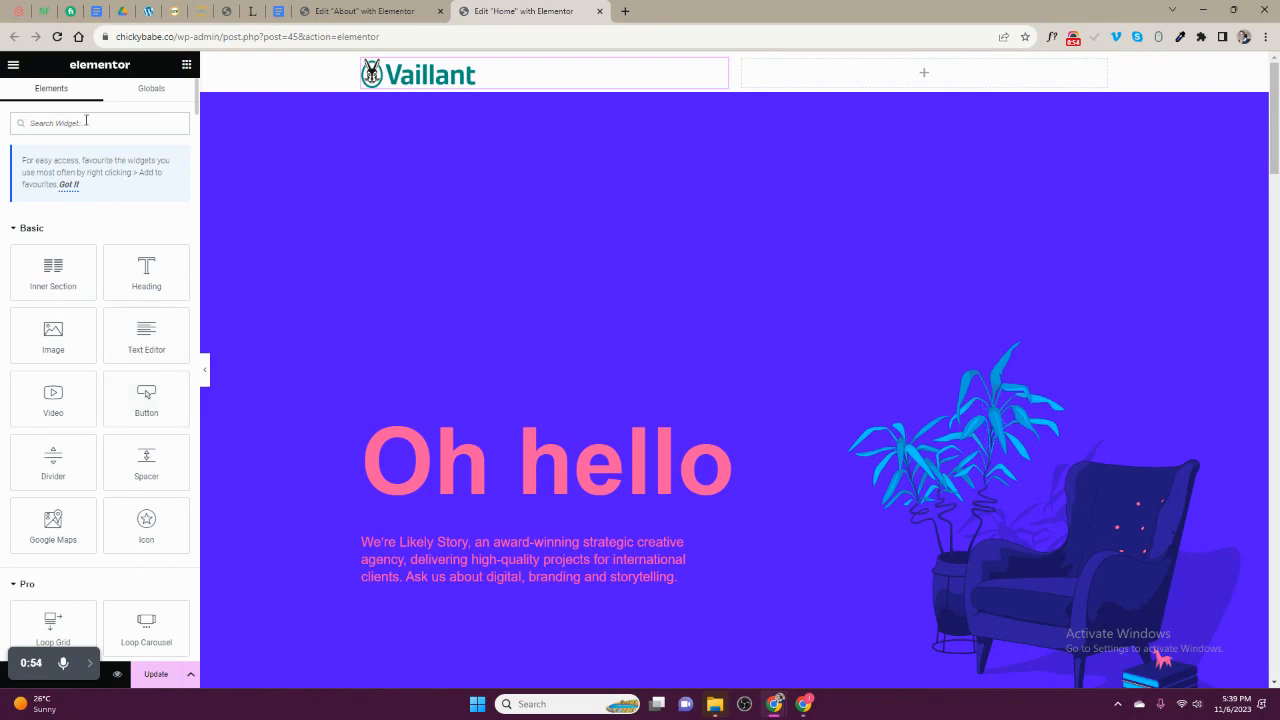
{"action": "left_click", "coordinate": [86, 120]}
{"action": "type", "text": "eleme"}
{"action": "key", "text": "BackSpace"}
{"action": "key", "text": "BackSpace"}
{"action": "key", "text": "BackSpace"}
{"action": "key", "text": "BackSpace"}
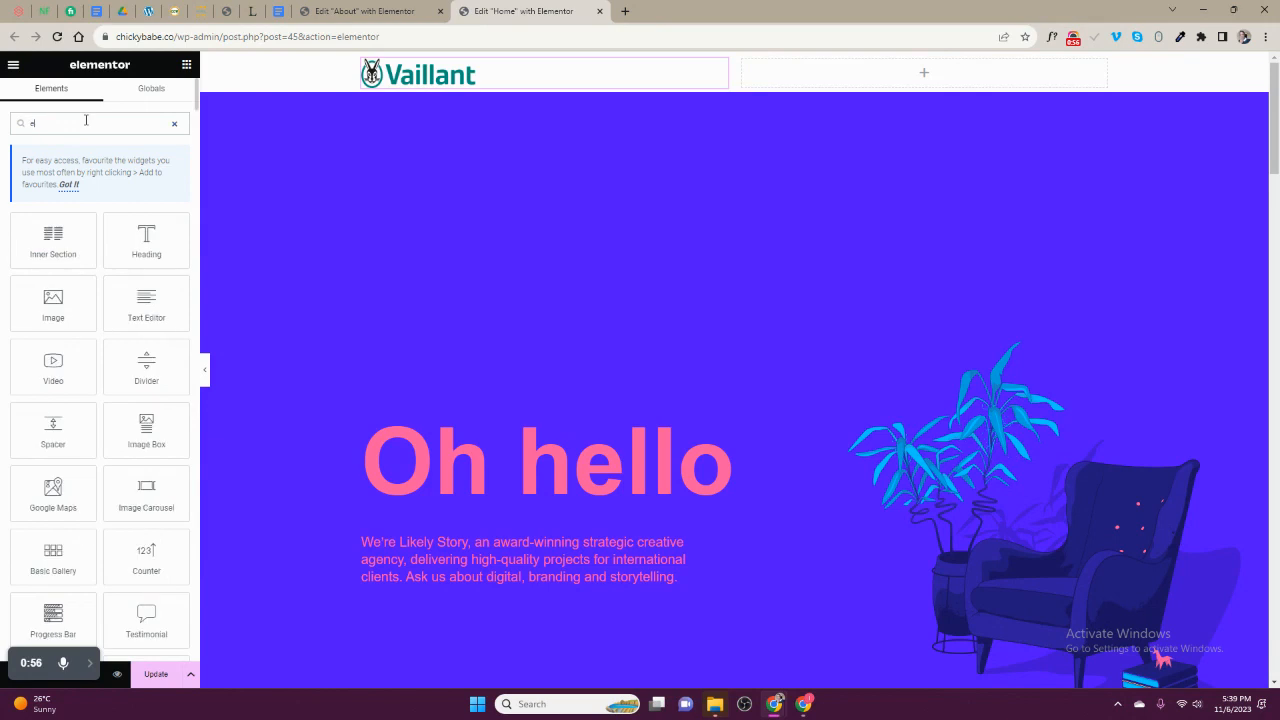
{"action": "key", "text": "BackSpace"}
{"action": "type", "text": "off"}
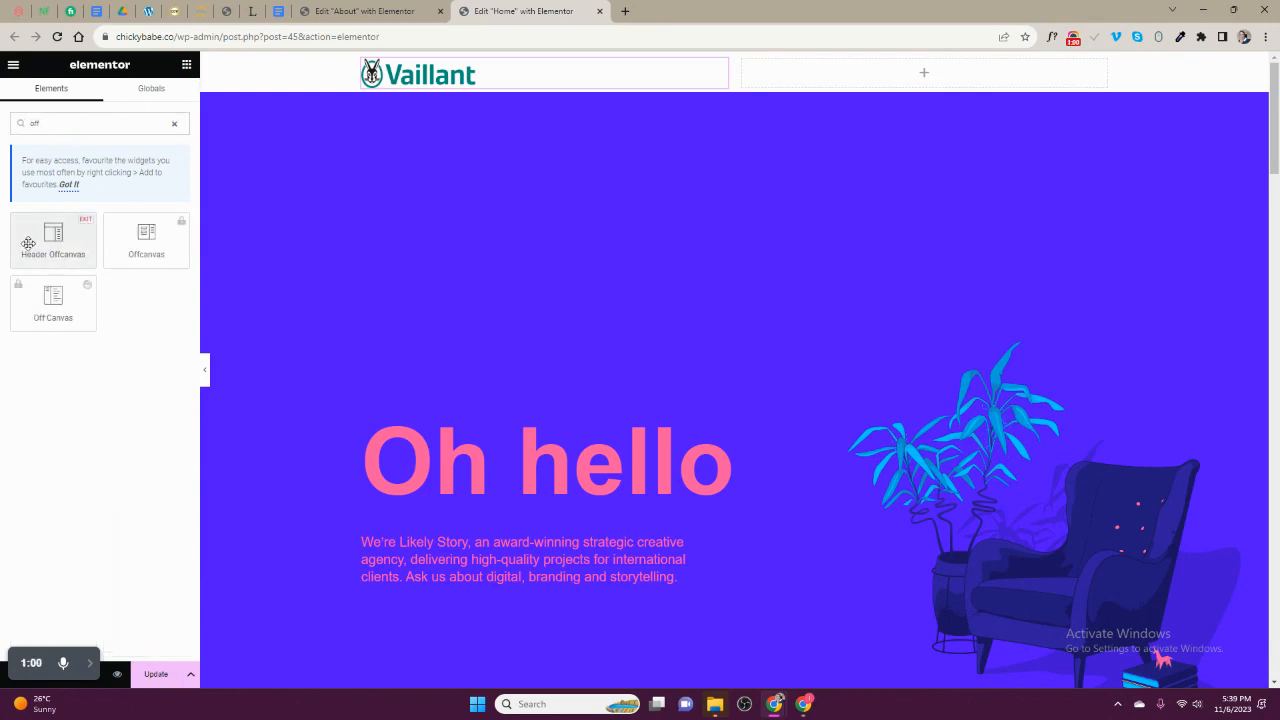
{"action": "left_click_drag", "start_coordinate": [61, 242], "coordinate": [912, 80]}
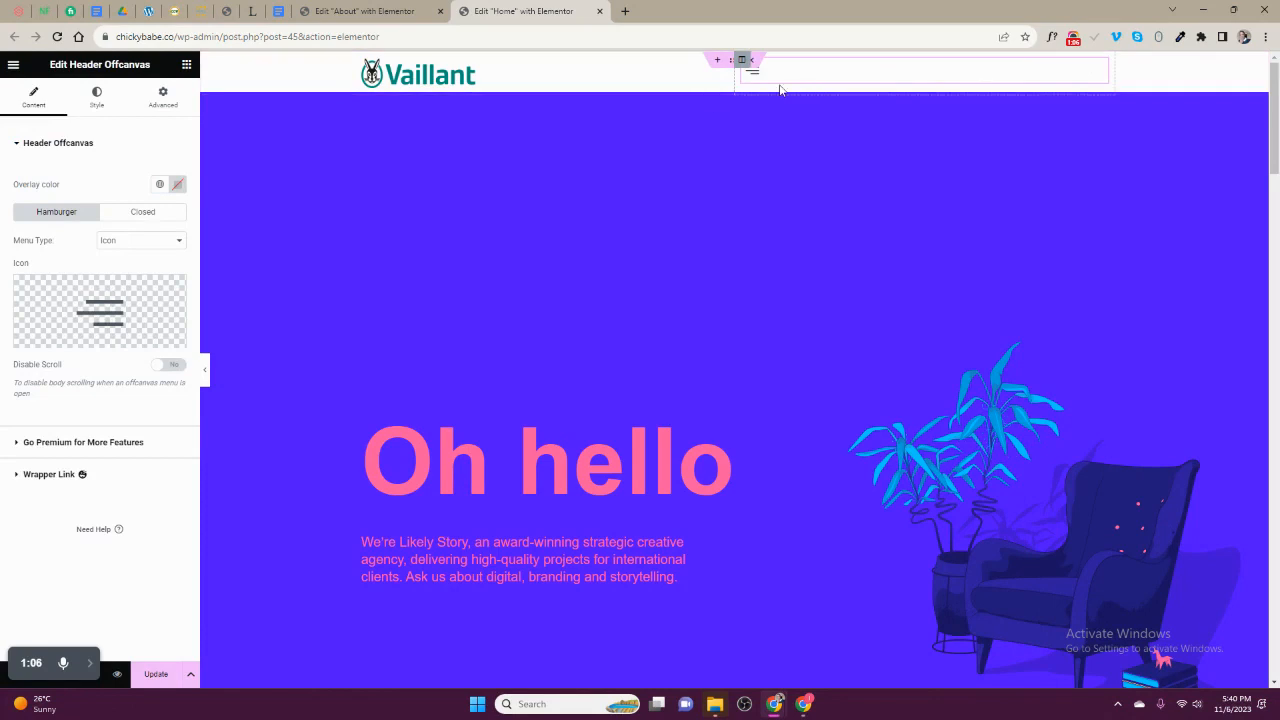
- Give the header section a classic background in the global Accent colour
{"action": "left_click", "coordinate": [734, 59]}
{"action": "left_click", "coordinate": [88, 94]}
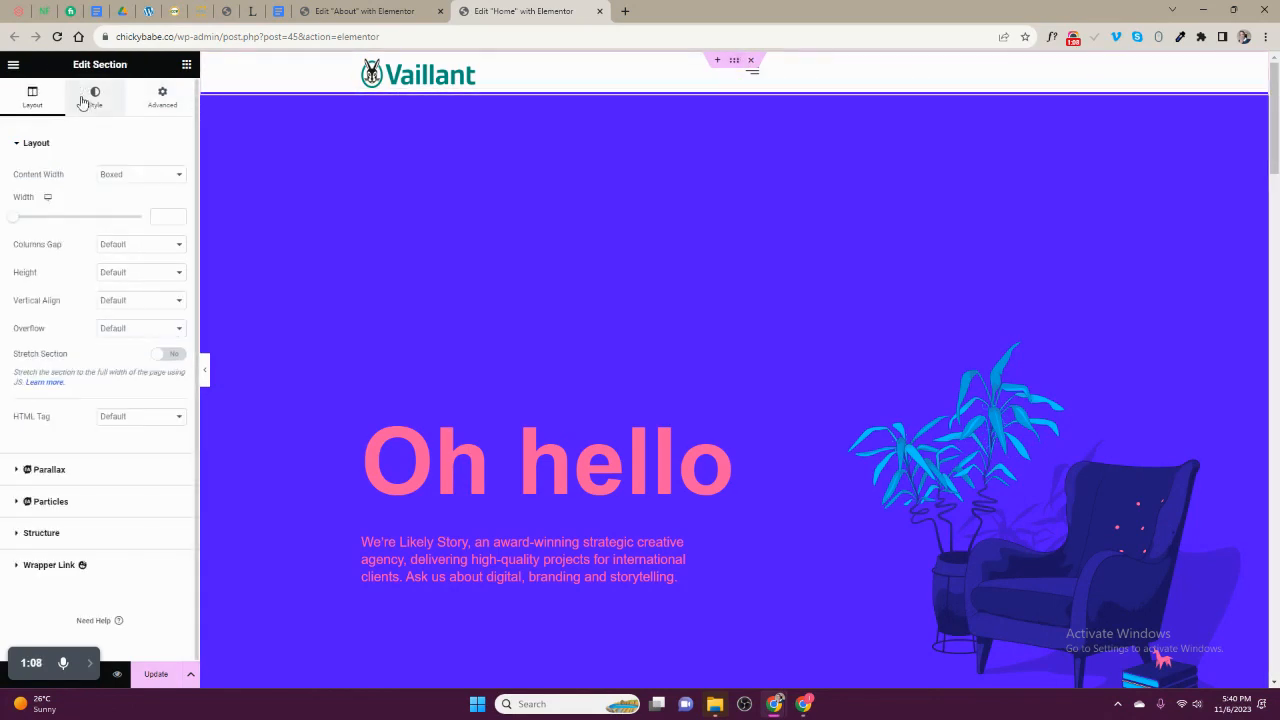
{"action": "left_click", "coordinate": [123, 202]}
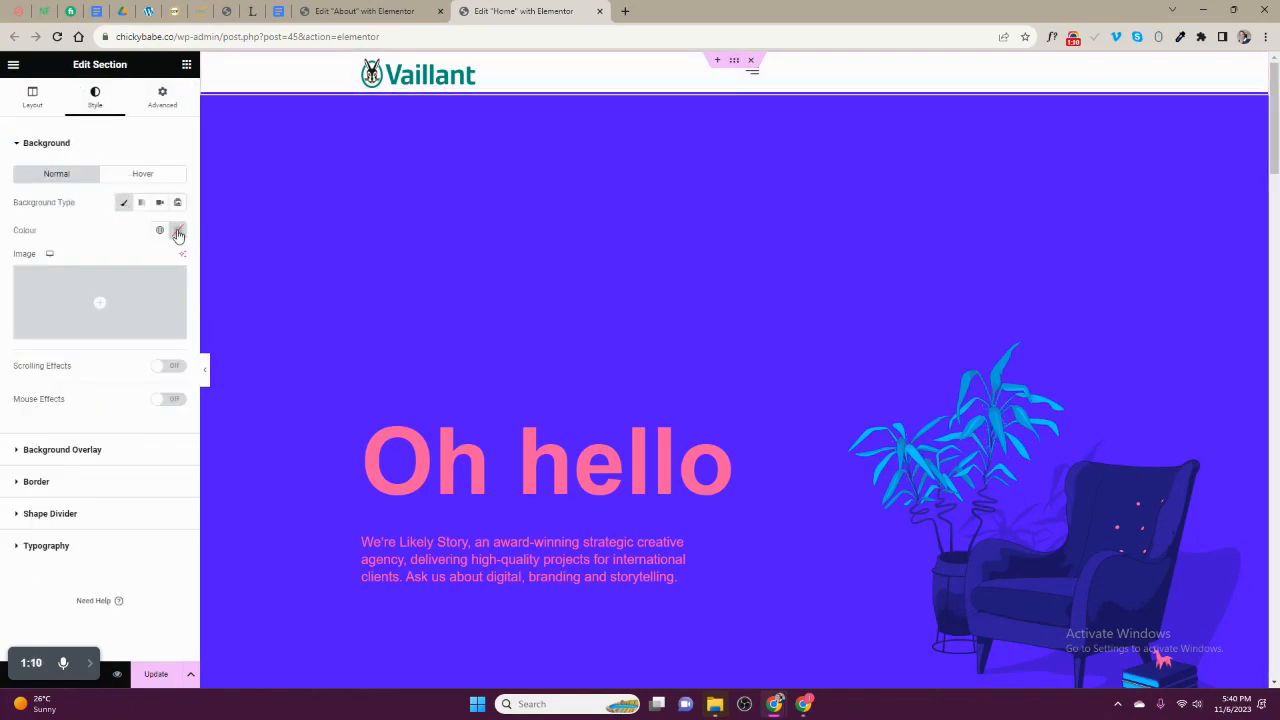
{"action": "left_click", "coordinate": [160, 231]}
{"action": "scroll", "coordinate": [71, 337], "scroll_direction": "up", "scroll_amount": 3}
{"action": "left_click", "coordinate": [55, 301]}
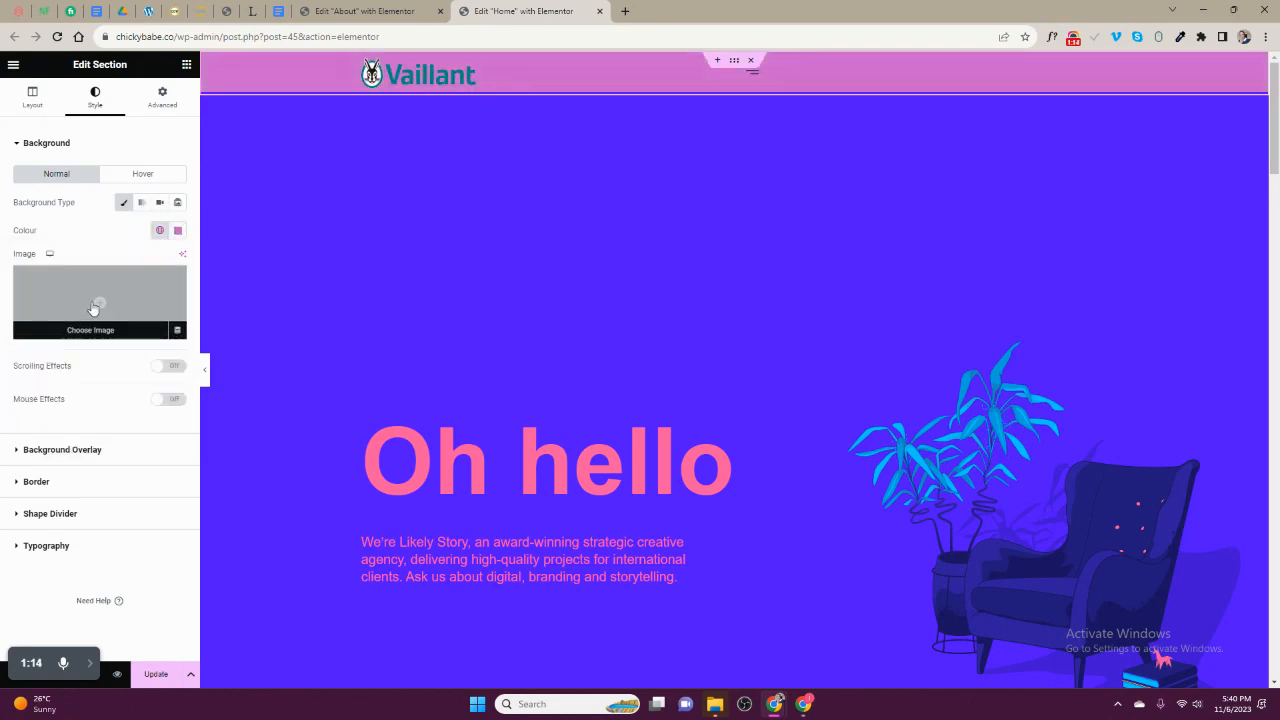
- Change the header section's background to the global Theme Colour 6 (#FFFFFF)
{"action": "left_click", "coordinate": [160, 231]}
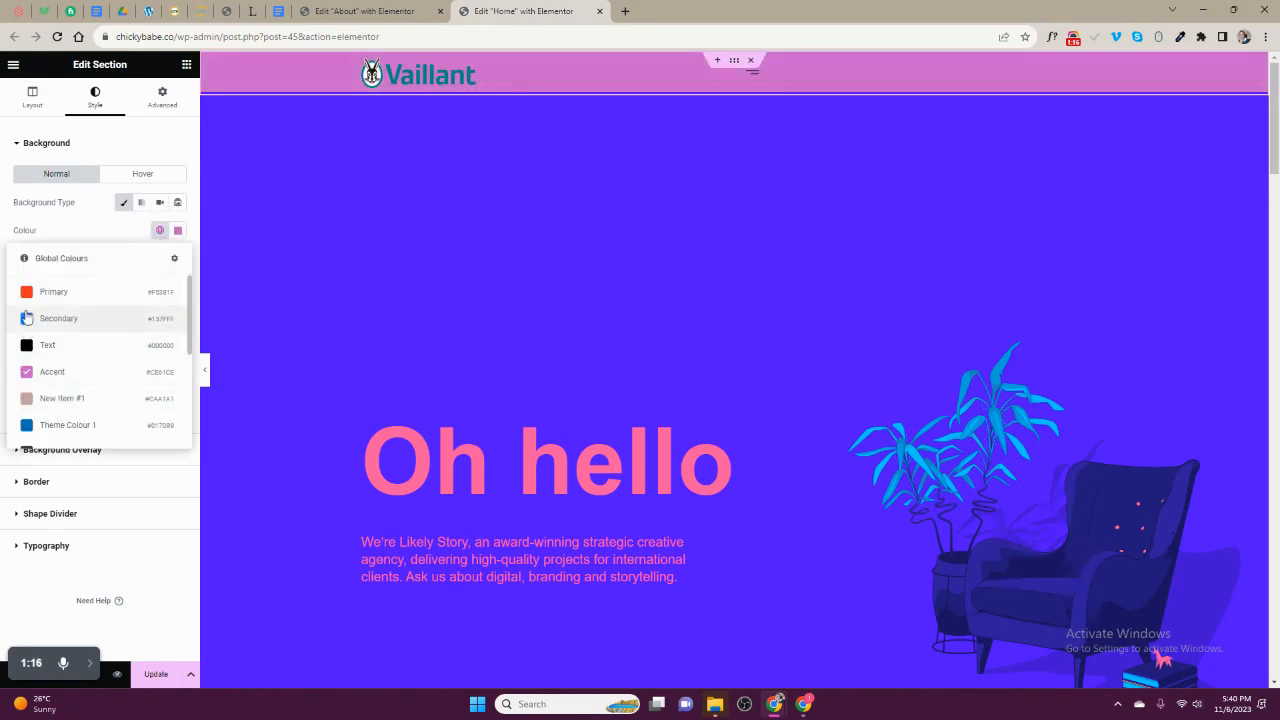
{"action": "scroll", "coordinate": [71, 409], "scroll_direction": "down", "scroll_amount": 5}
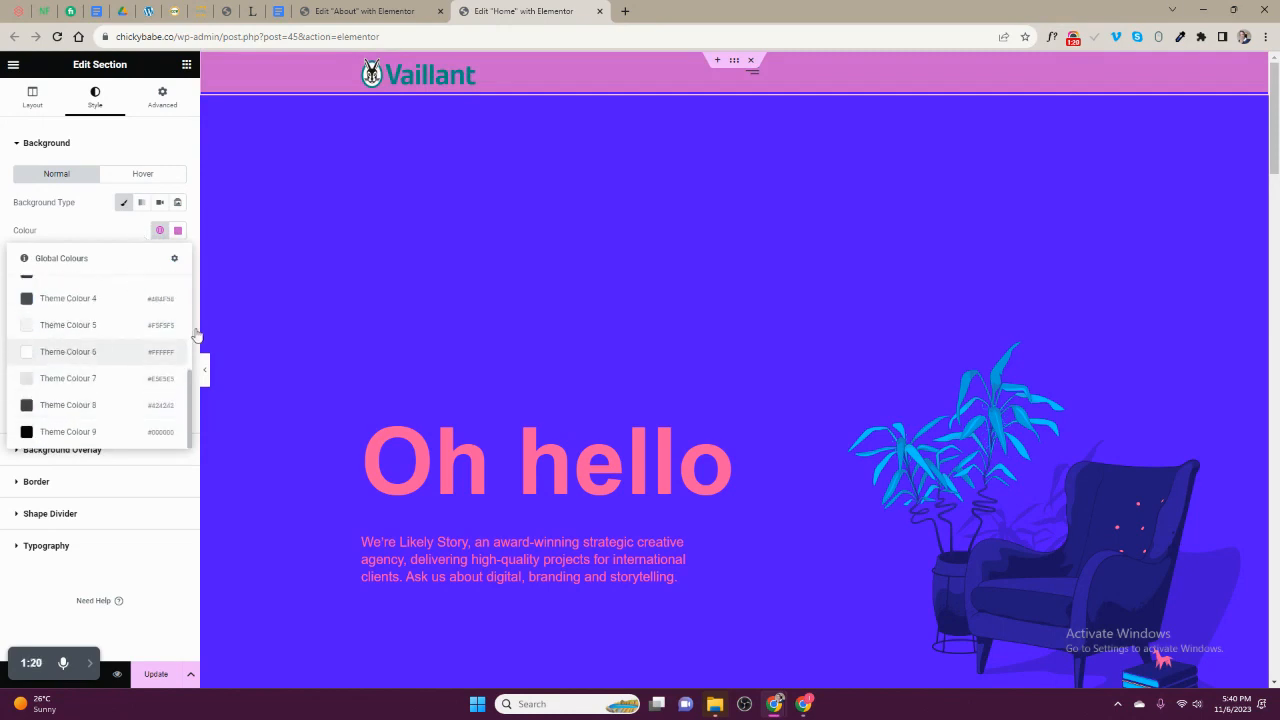
{"action": "left_click", "coordinate": [67, 355]}
- Set the Header Offcanvas hamburger icon size to 32 px
{"action": "left_click", "coordinate": [837, 71]}
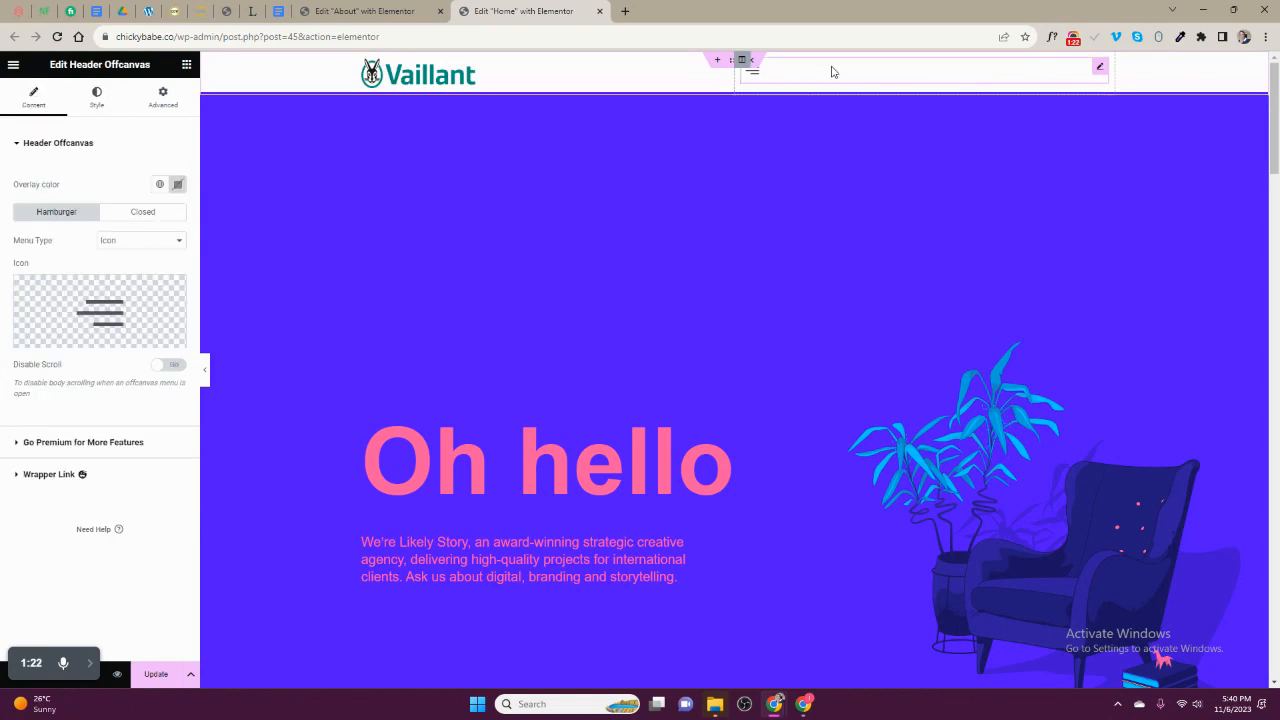
{"action": "left_click", "coordinate": [96, 97]}
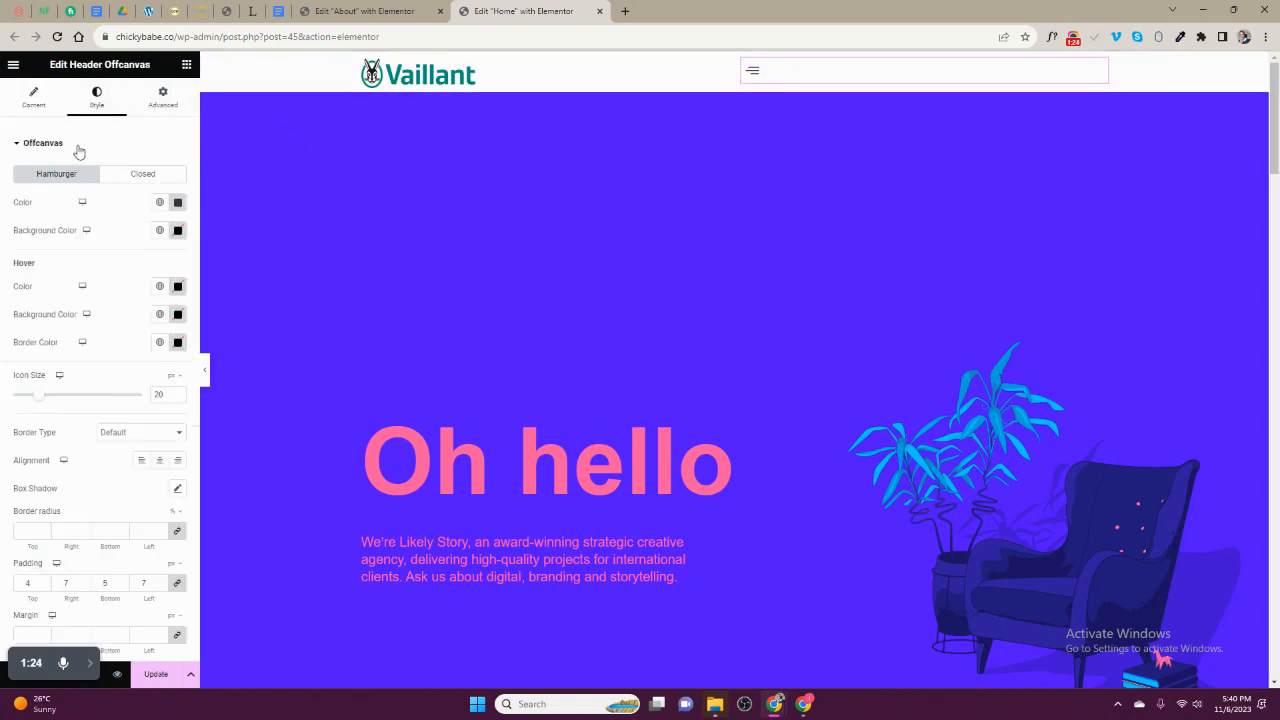
{"action": "left_click_drag", "start_coordinate": [45, 400], "coordinate": [54, 400]}
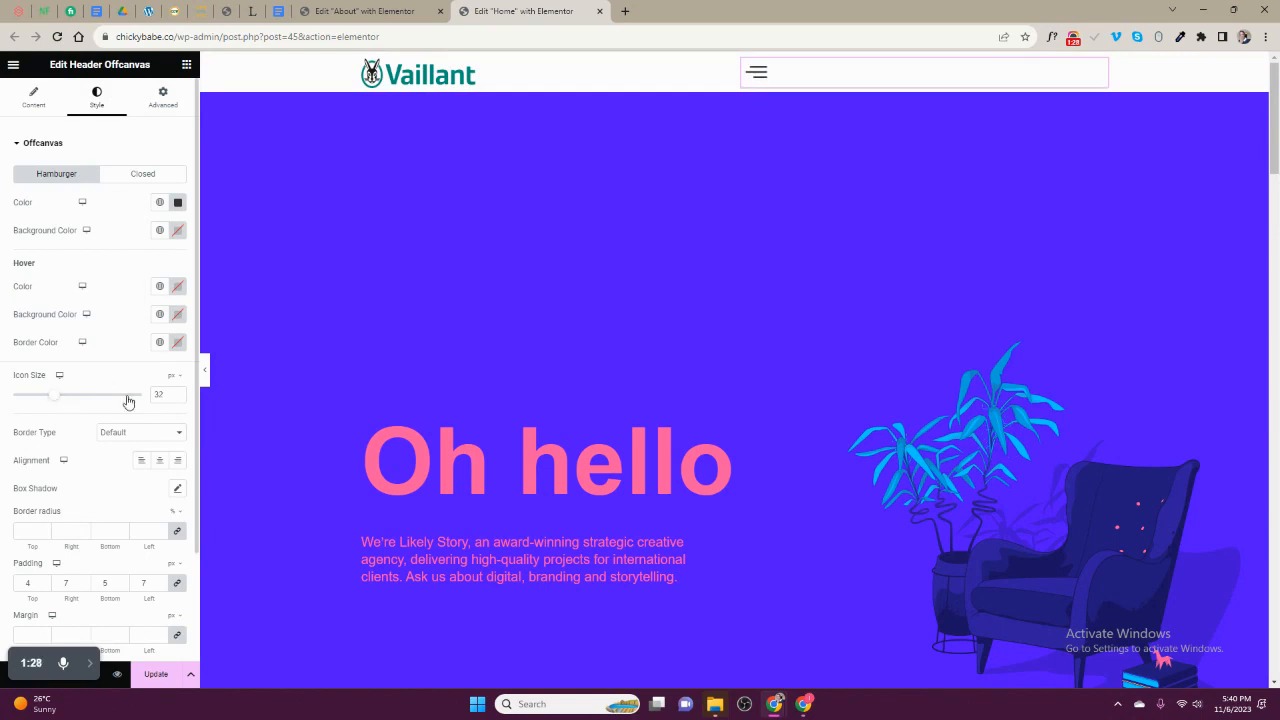
- Set the hamburger icon's colour to #000 and align the icon right
{"action": "scroll", "coordinate": [135, 420], "scroll_direction": "down", "scroll_amount": 1}
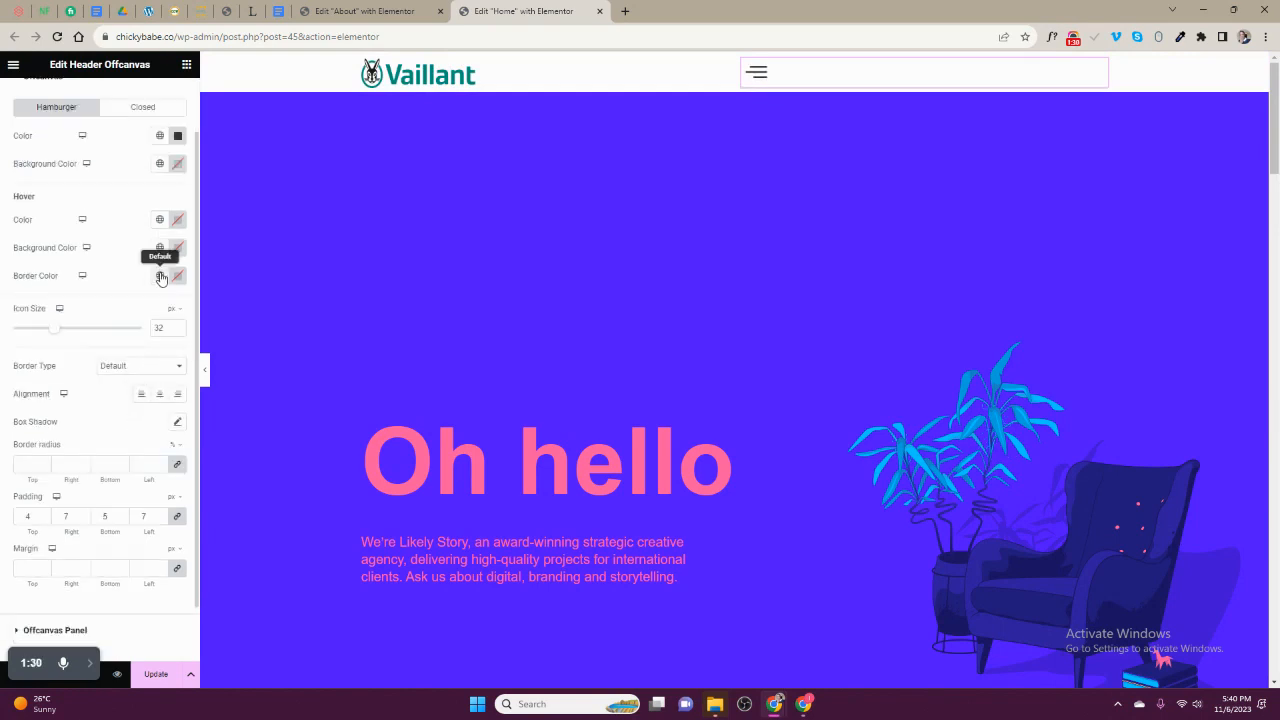
{"action": "left_click", "coordinate": [177, 136]}
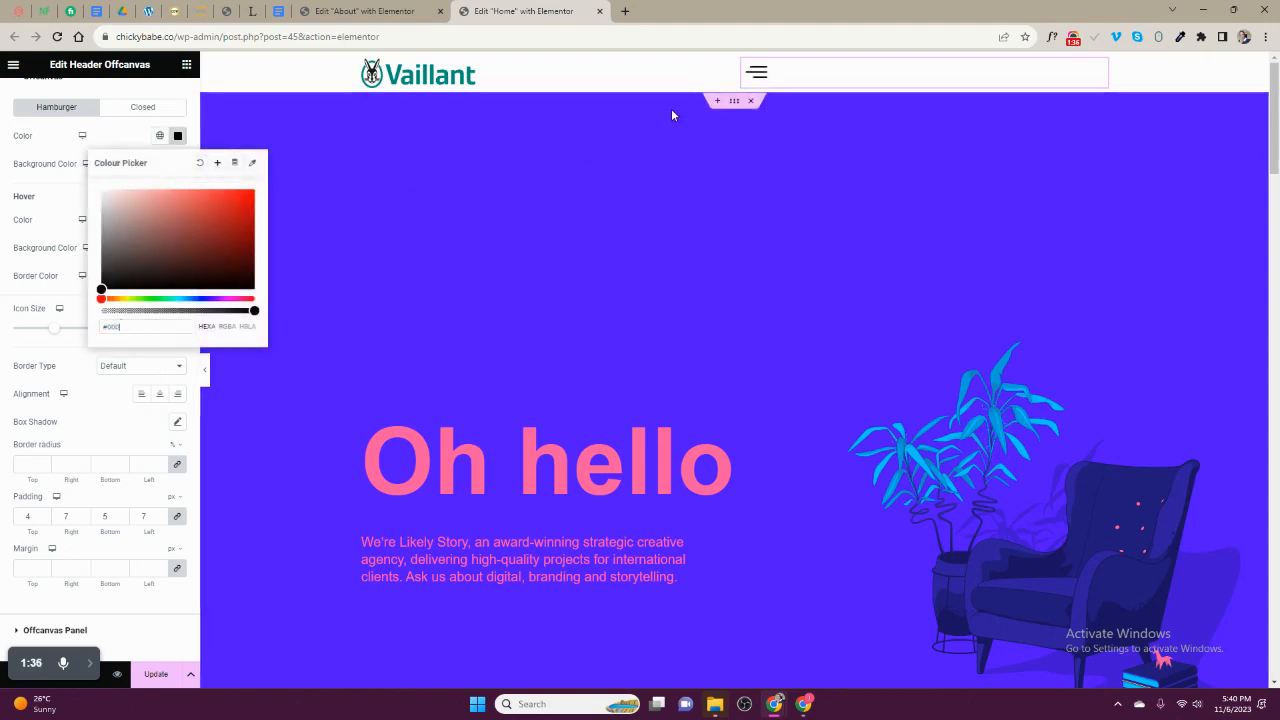
{"action": "left_click", "coordinate": [288, 169]}
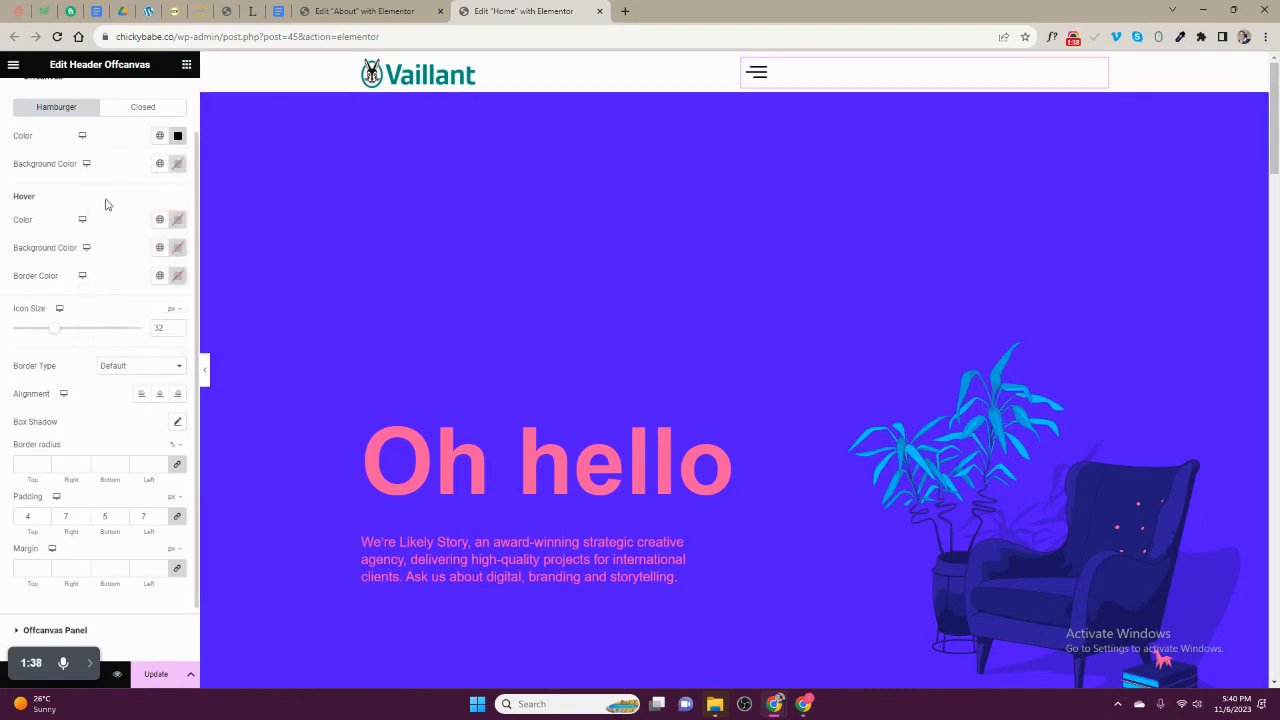
{"action": "scroll", "coordinate": [72, 220], "scroll_direction": "up", "scroll_amount": 1}
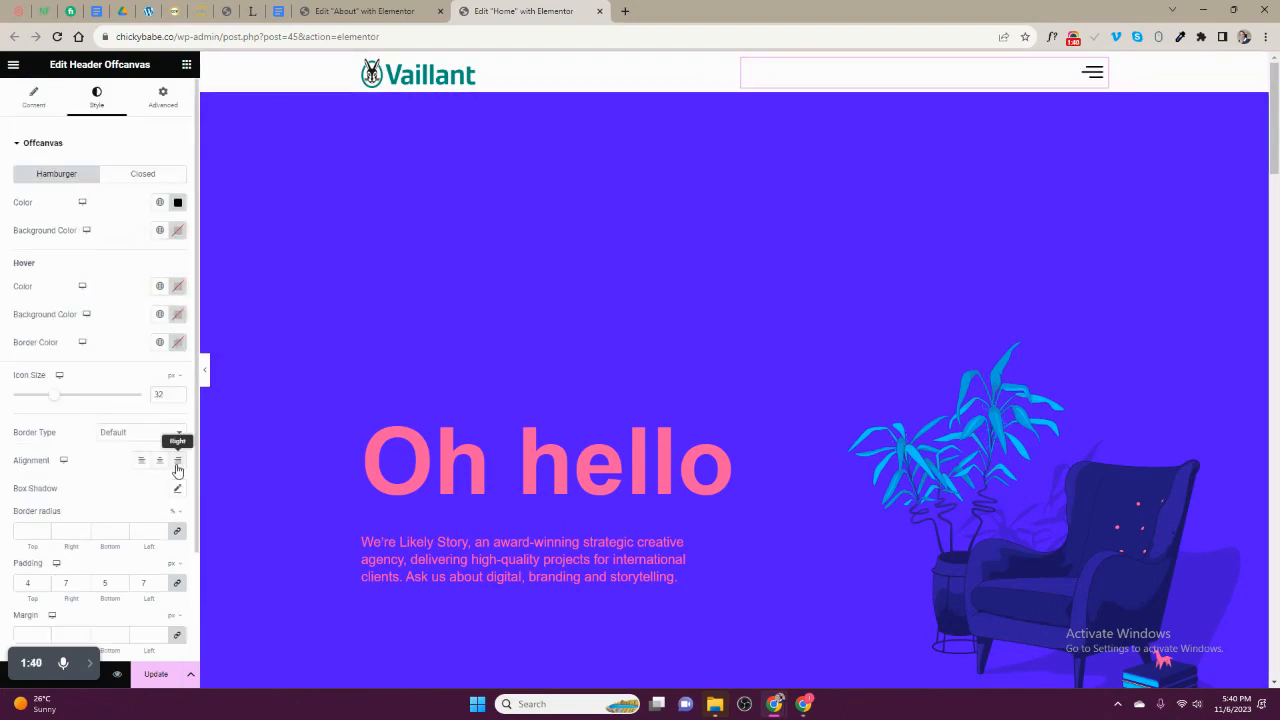
- Preview the offcanvas panel by opening it from the hamburger icon and closing it again
{"action": "left_click", "coordinate": [1094, 71]}
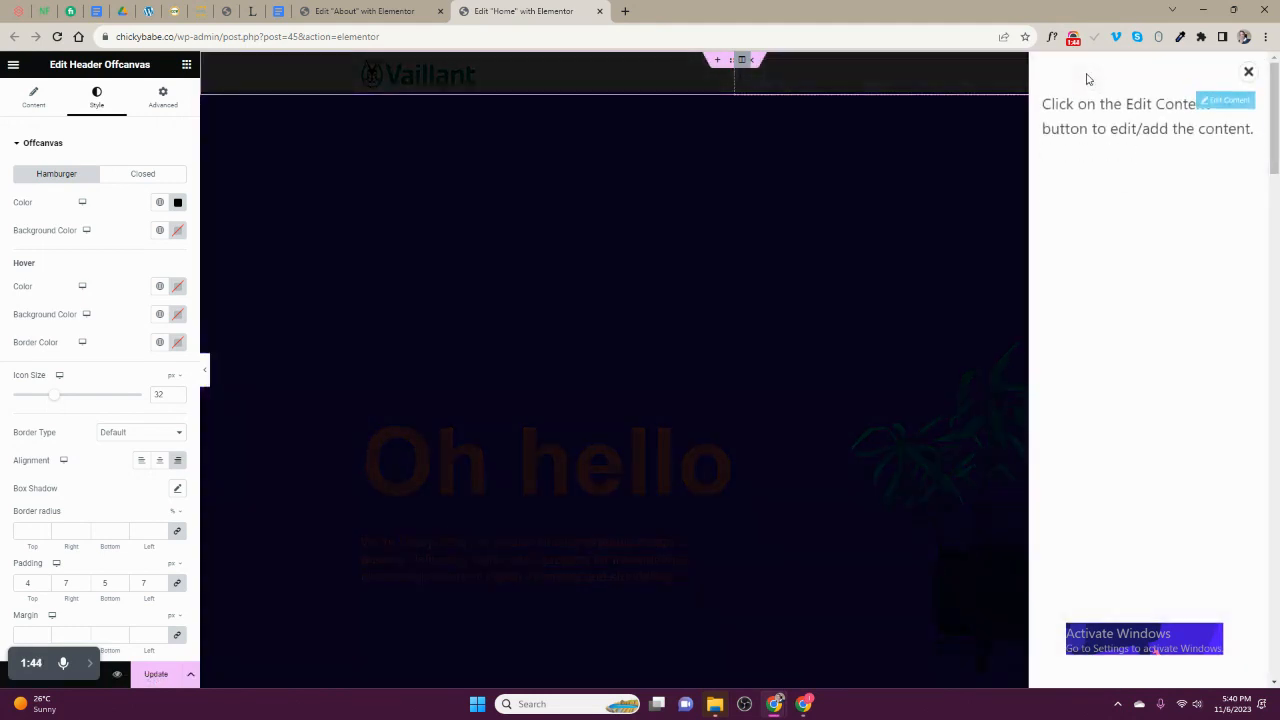
{"action": "left_click", "coordinate": [1248, 72]}
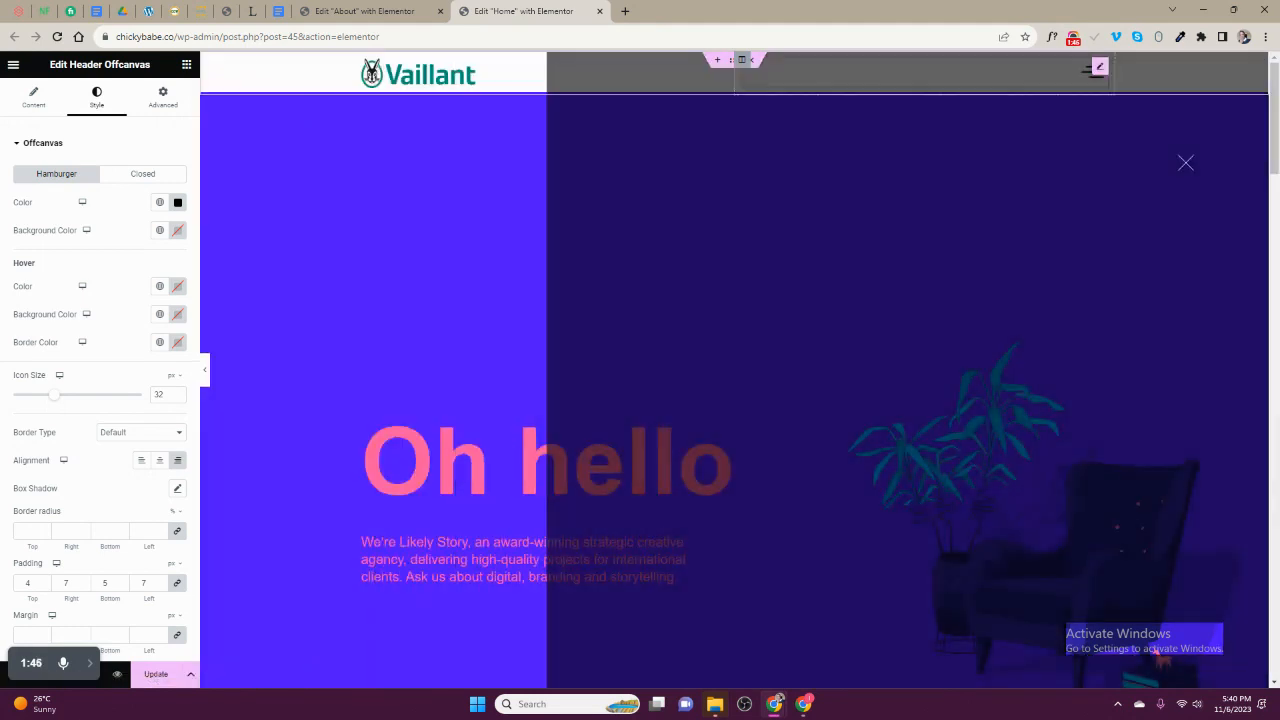
- Open the offcanvas panel's content for editing and add a single-column section to its widget area
{"action": "left_click", "coordinate": [1094, 72]}
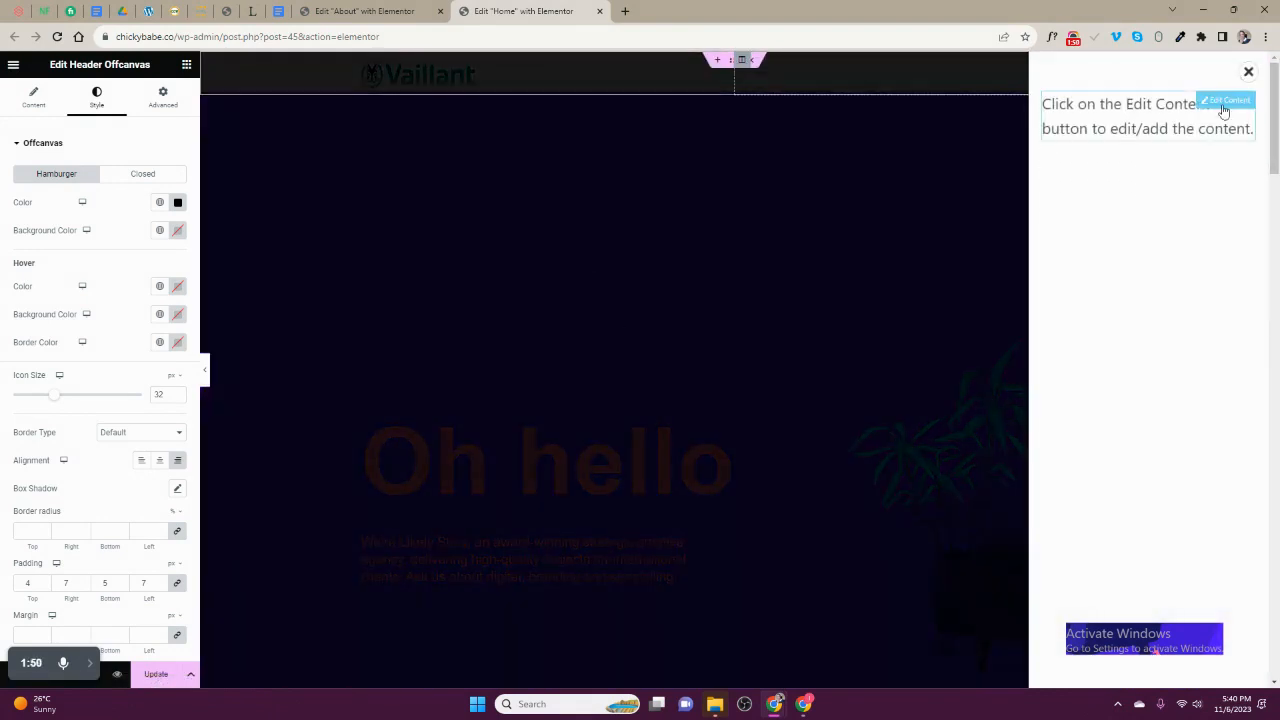
{"action": "left_click", "coordinate": [1221, 104]}
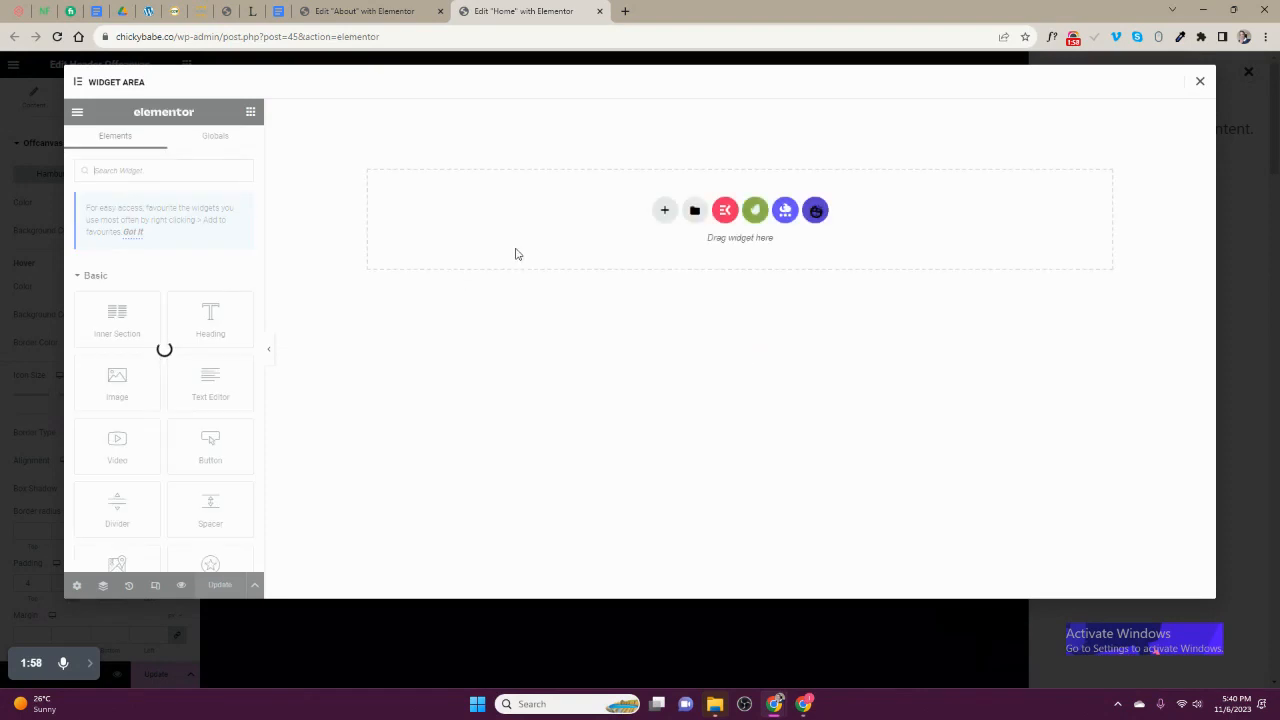
{"action": "left_click", "coordinate": [664, 210]}
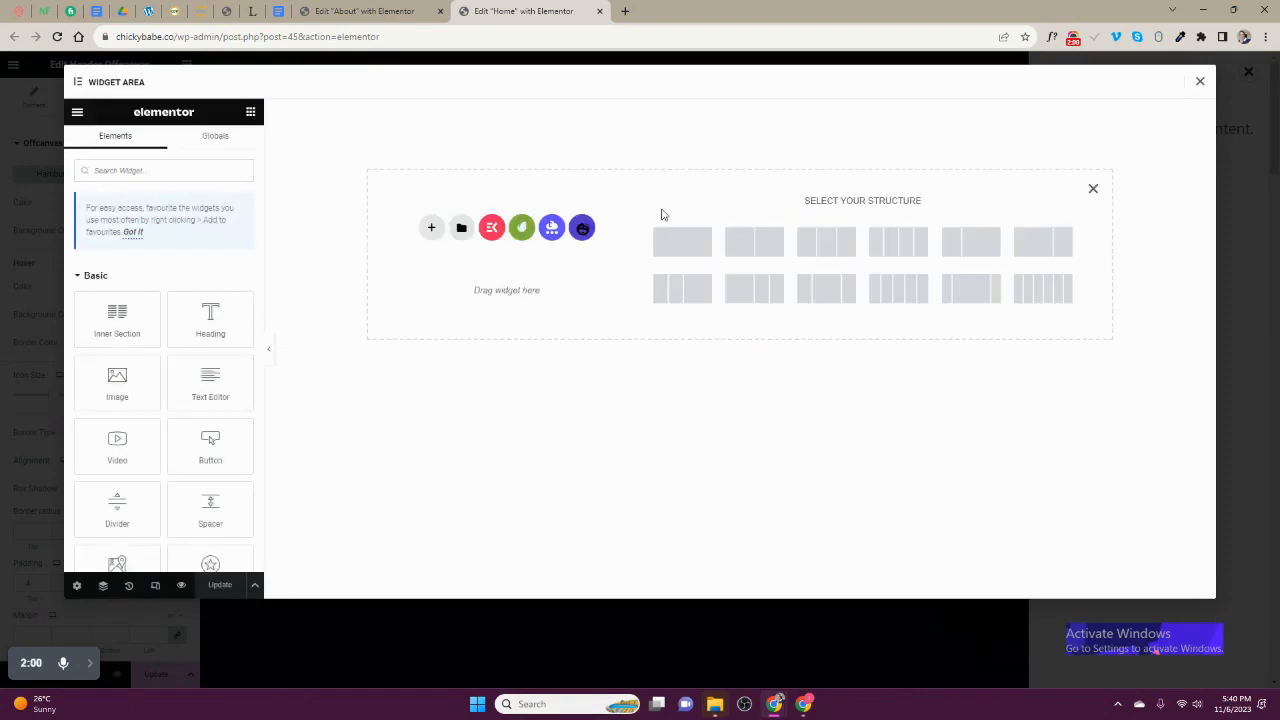
{"action": "left_click", "coordinate": [682, 241]}
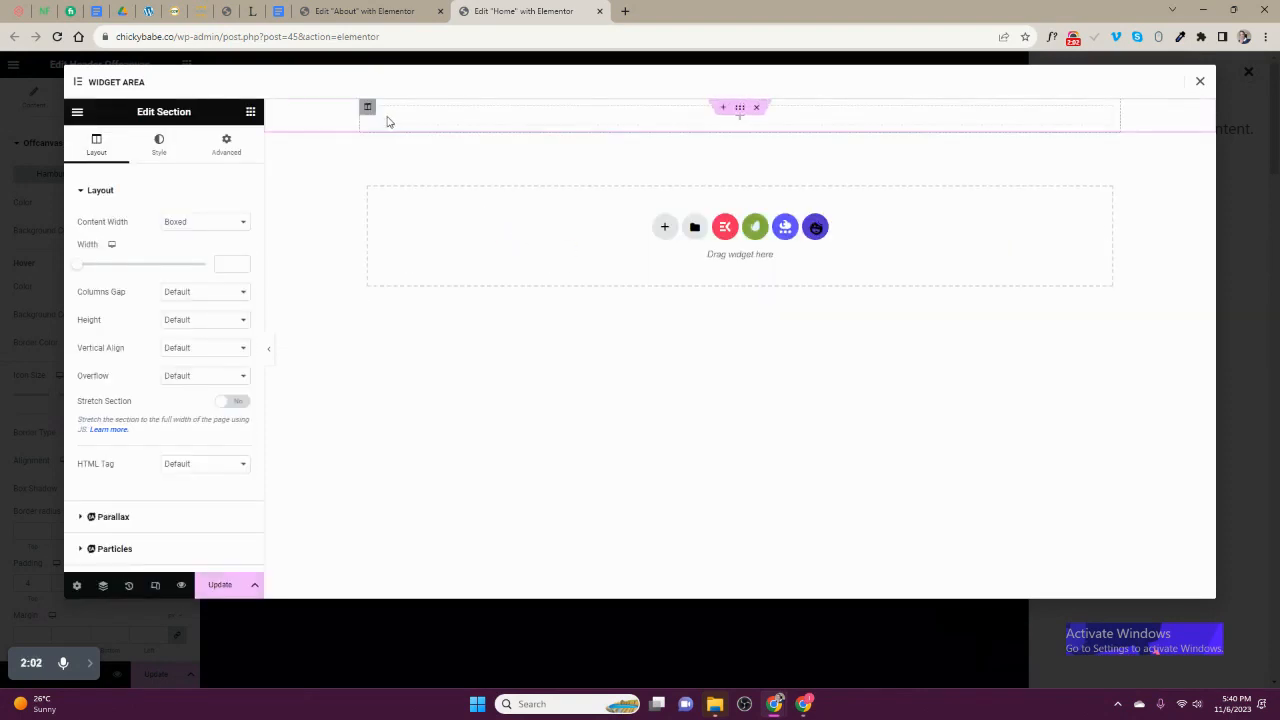
- Find the WordPress Menu widget by searching for "menu" and add it to the single-column section
{"action": "left_click", "coordinate": [250, 111]}
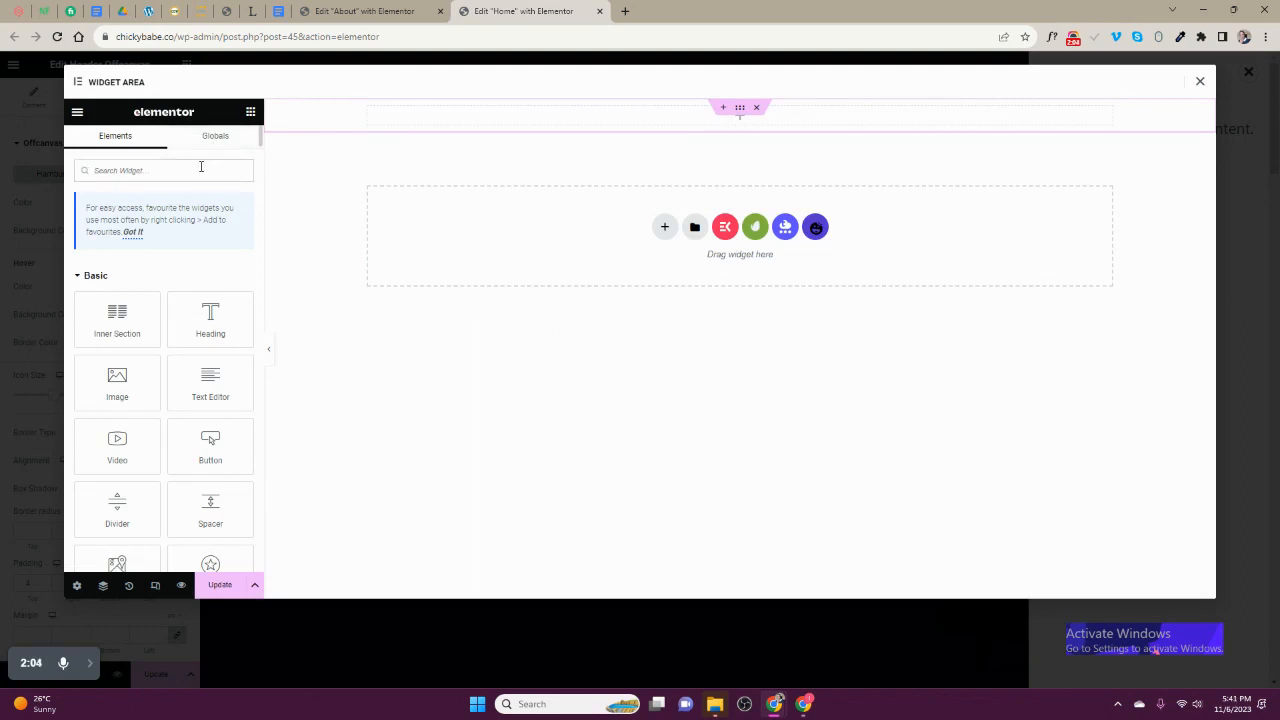
{"action": "left_click", "coordinate": [201, 170]}
{"action": "type", "text": "menu"}
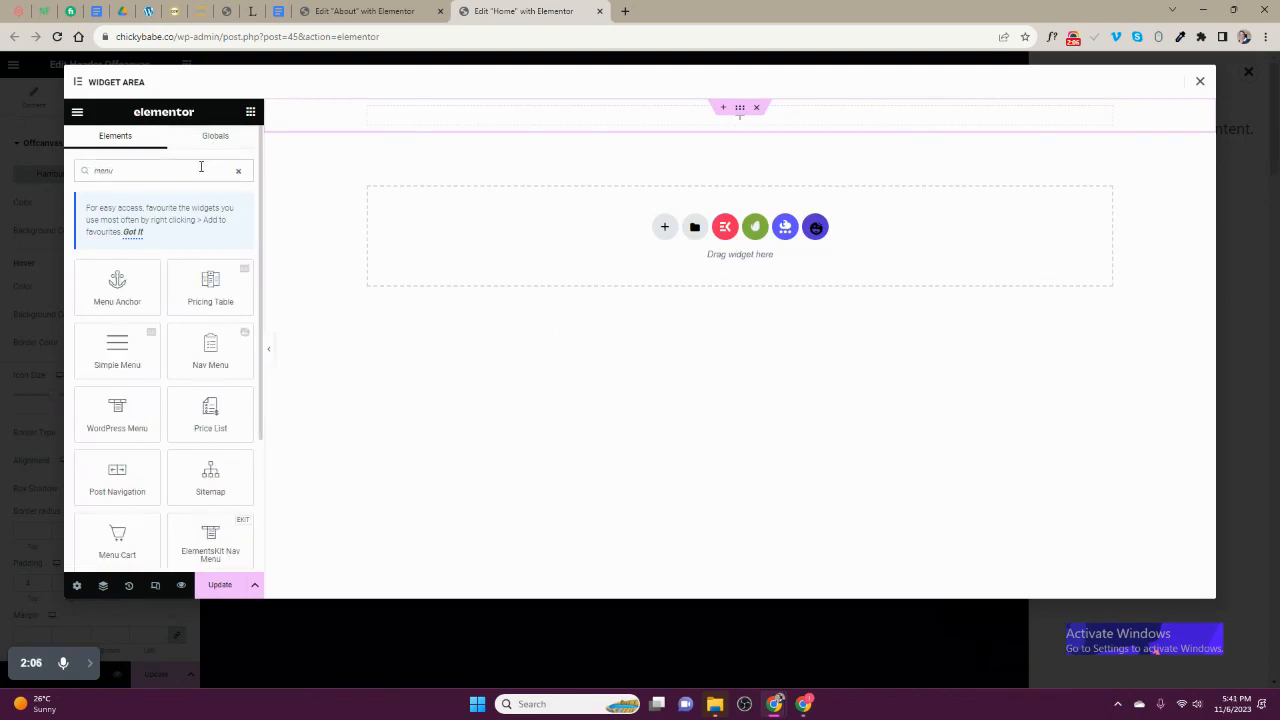
{"action": "left_click_drag", "start_coordinate": [131, 417], "coordinate": [471, 140]}
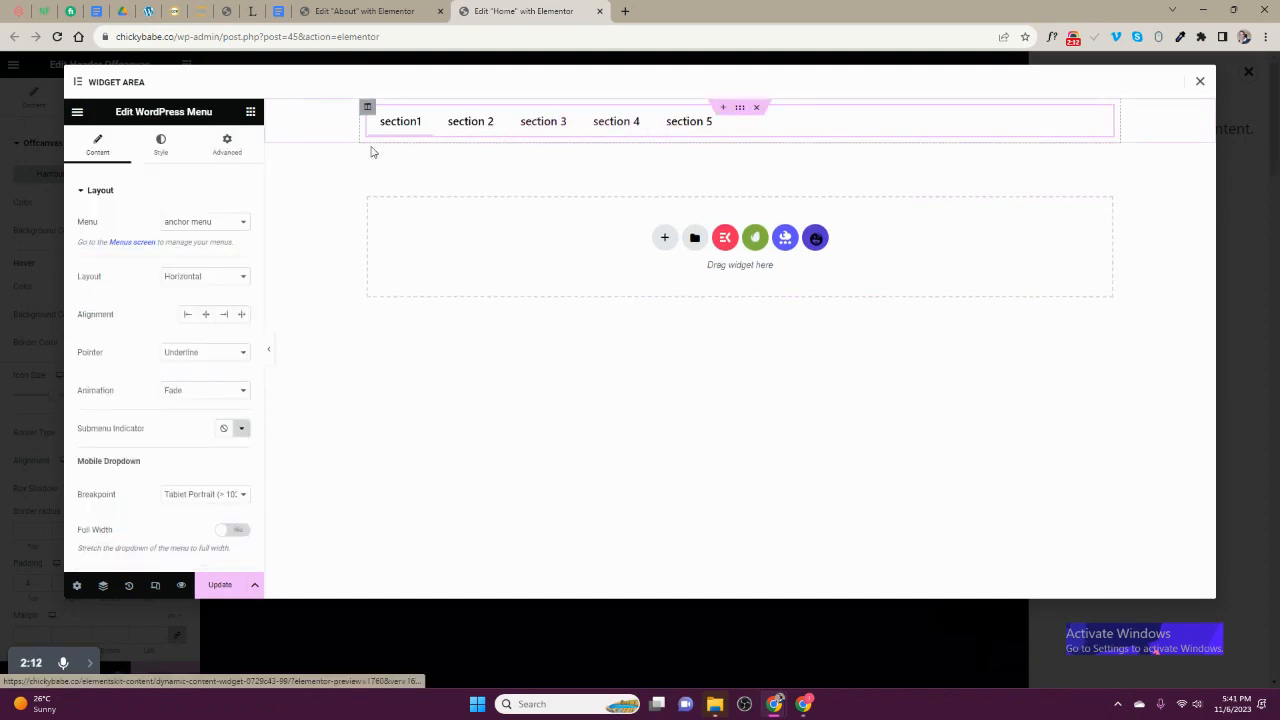
- Assign Menu 2 (2) as the WordPress Menu widget's menu, trying Menu and Menu 2 first
{"action": "left_click", "coordinate": [191, 224]}
{"action": "left_click", "coordinate": [192, 247]}
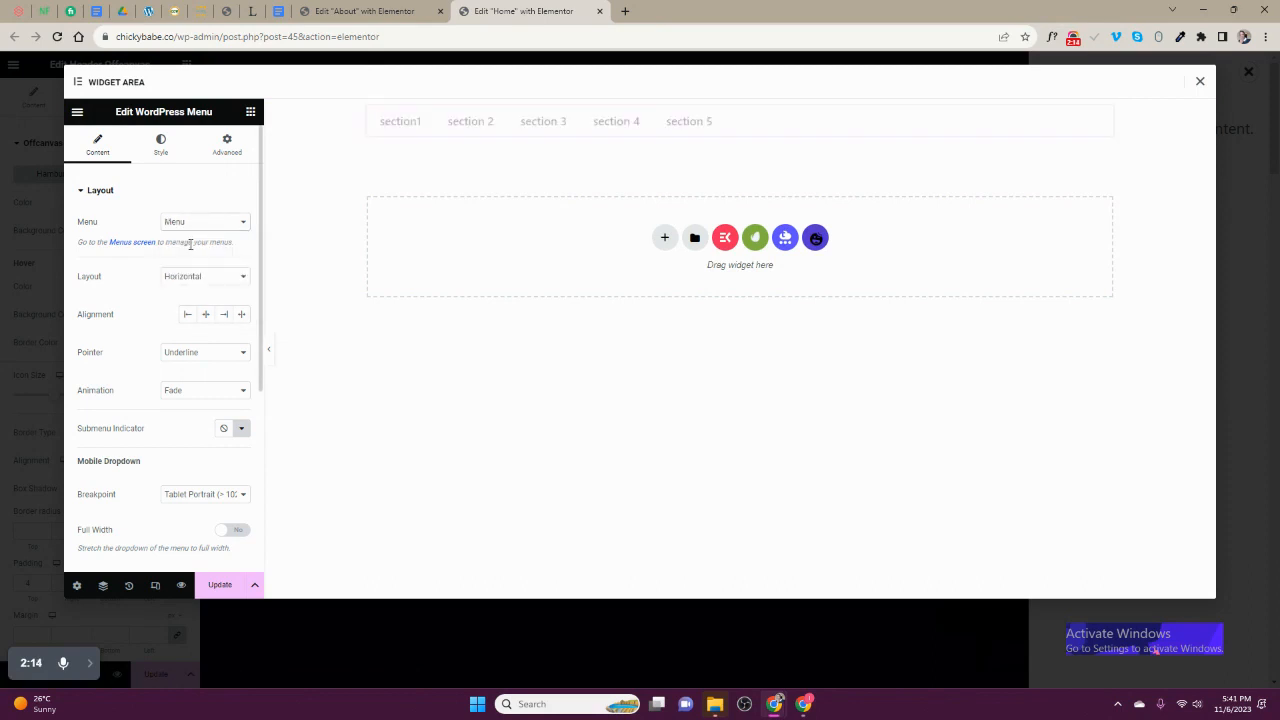
{"action": "left_click", "coordinate": [191, 224]}
{"action": "left_click", "coordinate": [195, 254]}
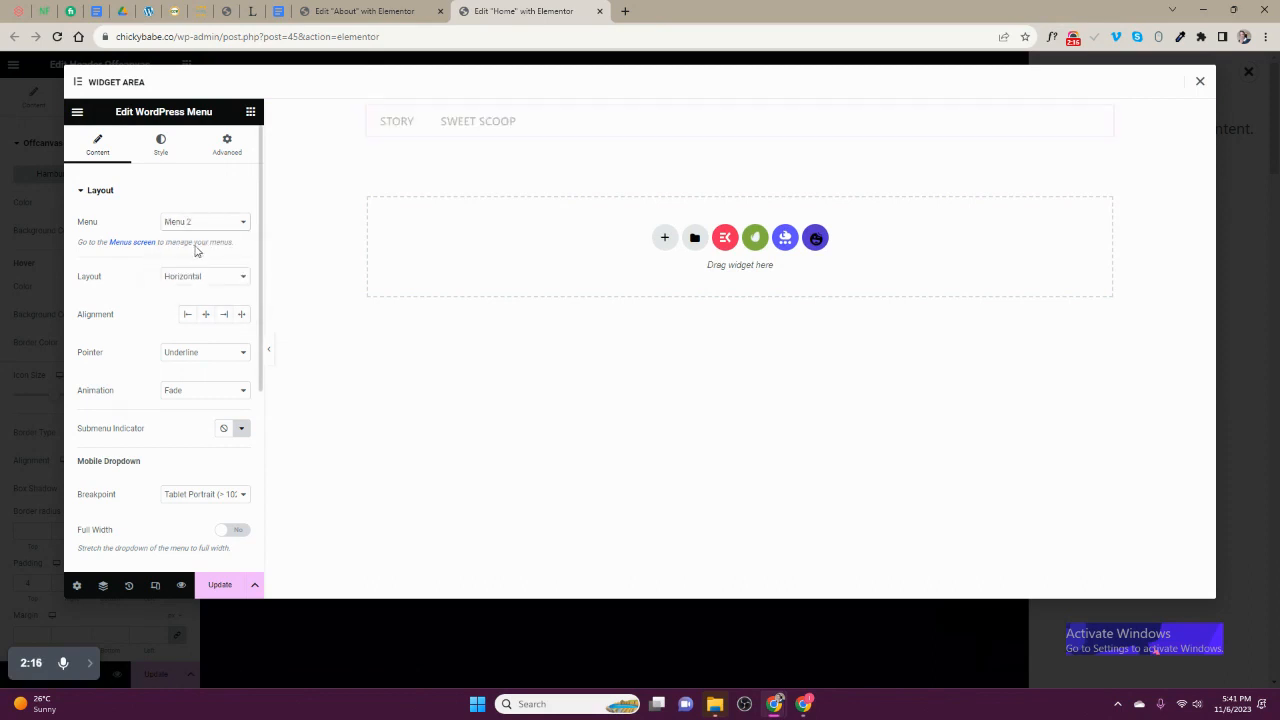
{"action": "left_click", "coordinate": [200, 224]}
{"action": "left_click", "coordinate": [188, 274]}
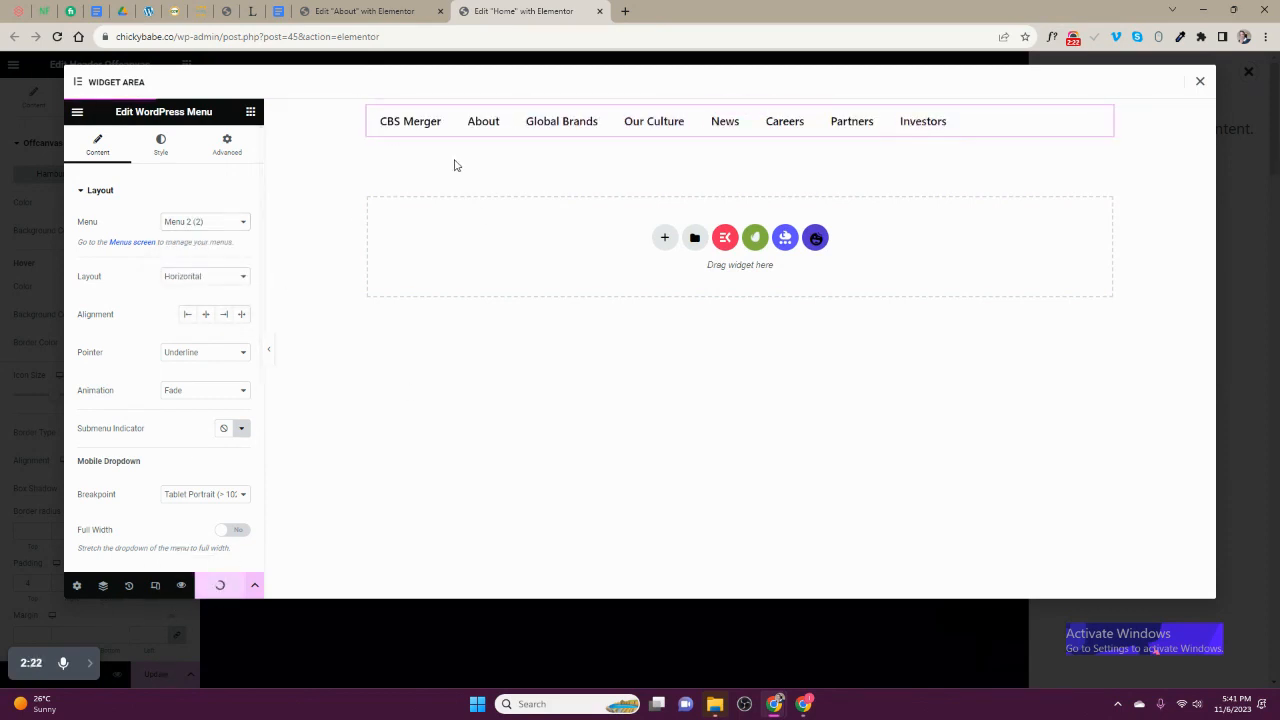
- Set the WordPress Menu's layout to Vertical and its pointer to None
{"action": "left_click", "coordinate": [178, 280]}
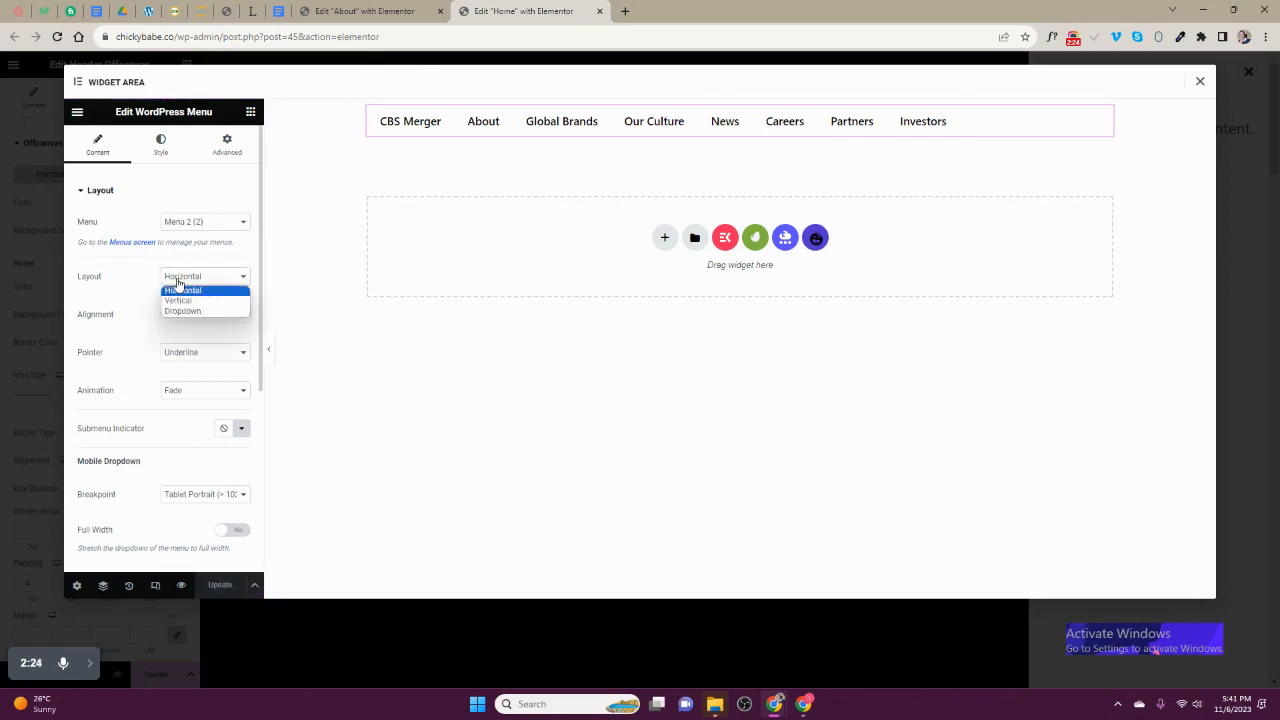
{"action": "left_click", "coordinate": [179, 300]}
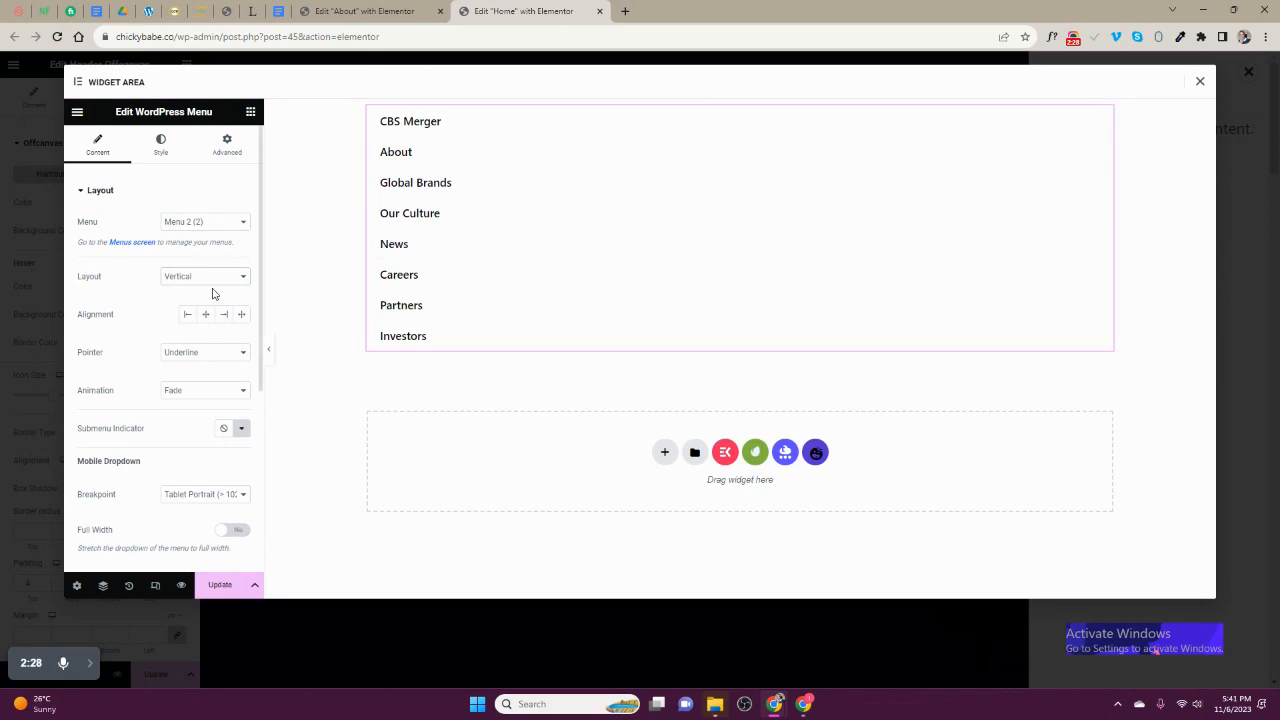
{"action": "left_click", "coordinate": [178, 352]}
{"action": "left_click", "coordinate": [174, 366]}
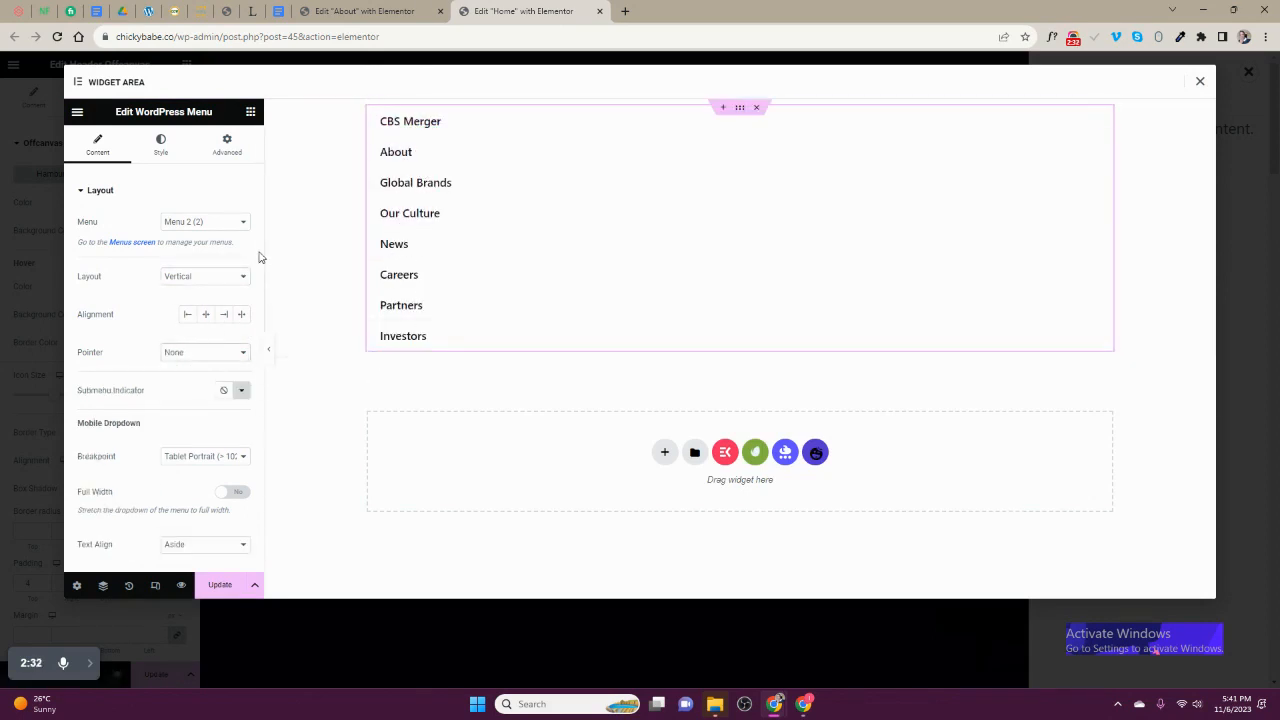
- Add an Image widget above the menu and fill it with the Vaillant logo from the media library
{"action": "left_click", "coordinate": [251, 113]}
{"action": "left_click_drag", "start_coordinate": [117, 383], "coordinate": [430, 125]}
{"action": "left_click", "coordinate": [170, 245]}
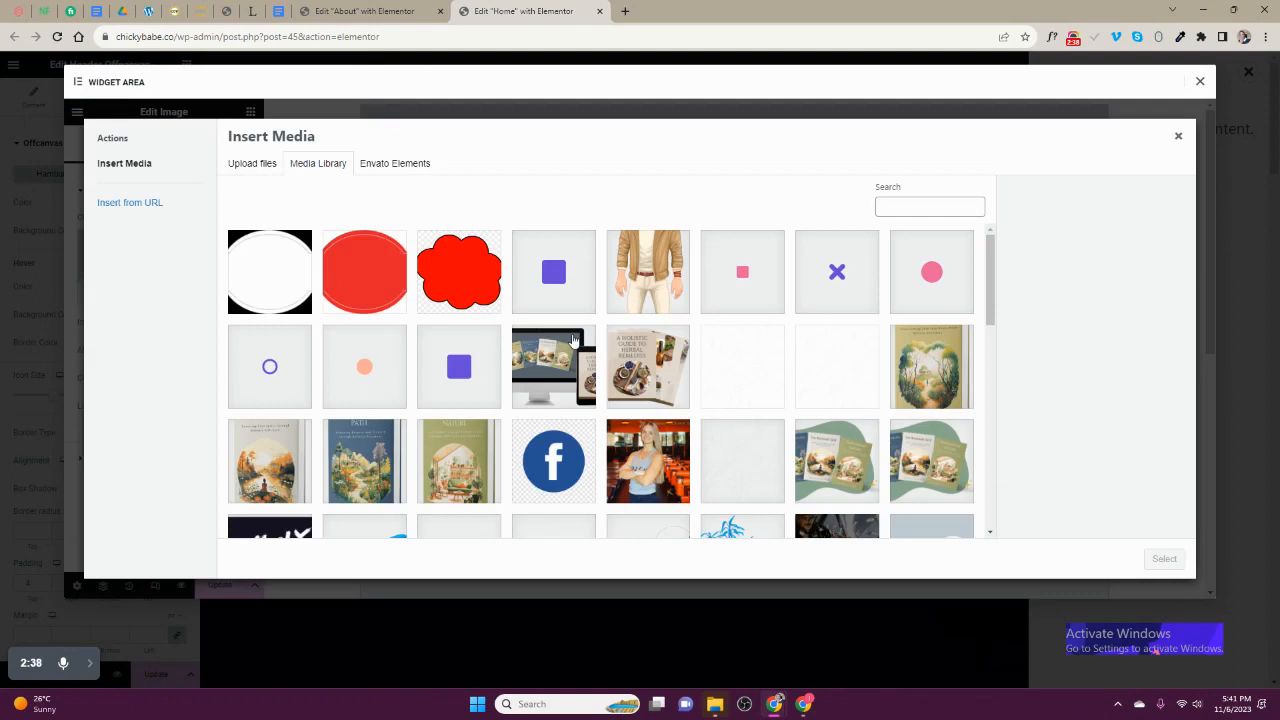
{"action": "scroll", "coordinate": [612, 377], "scroll_direction": "down", "scroll_amount": 3}
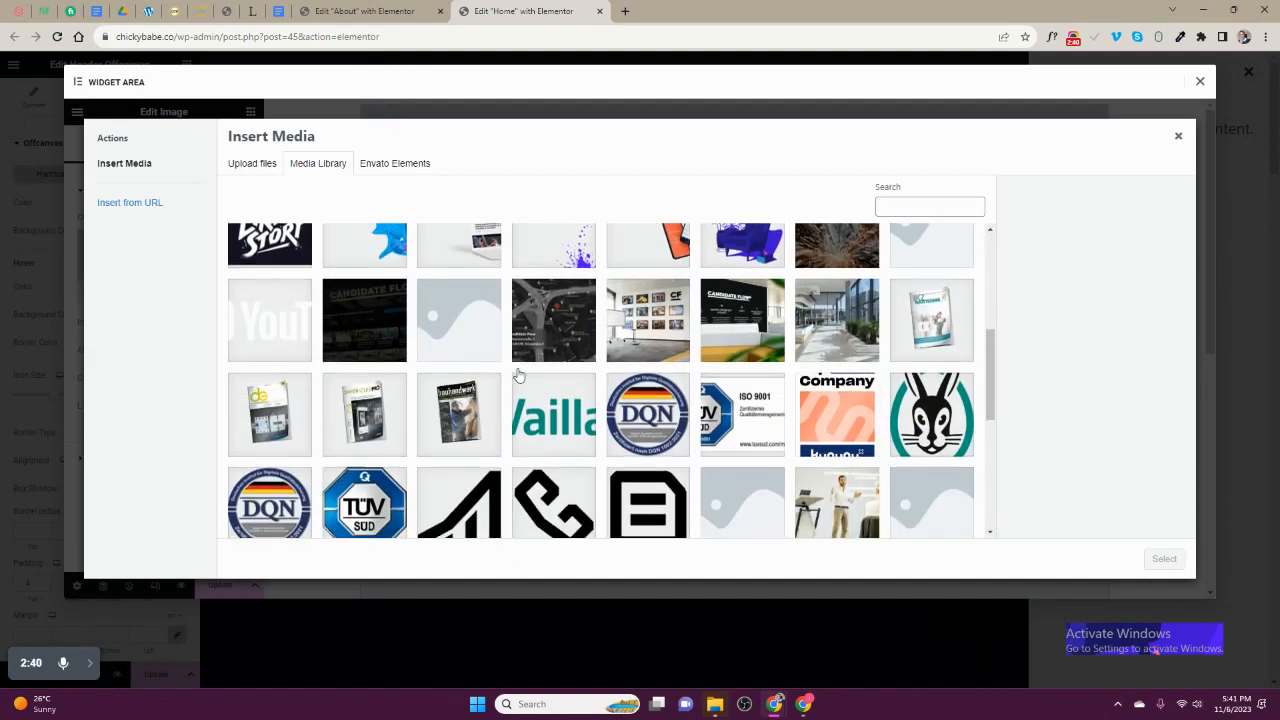
{"action": "left_click", "coordinate": [548, 424]}
{"action": "left_click", "coordinate": [1164, 558]}
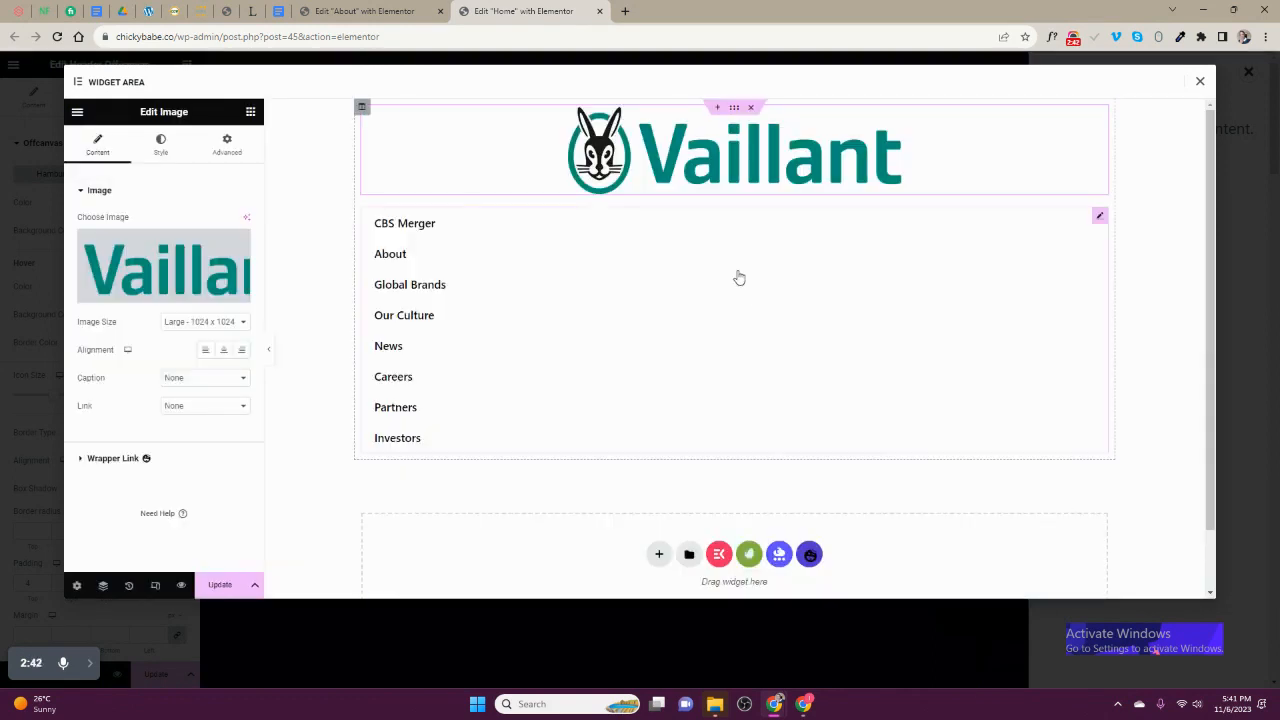
- Align the logo image left and link it to a custom URL using the dynamic Site URL
{"action": "left_click", "coordinate": [208, 352]}
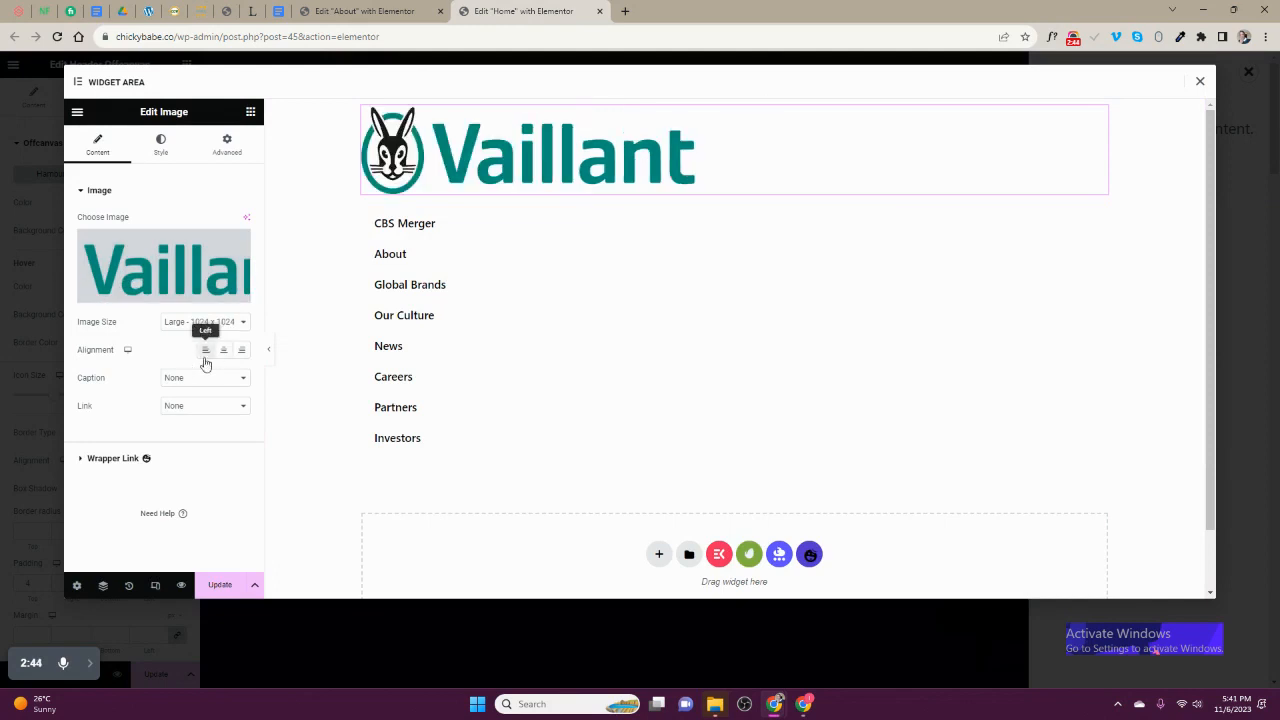
{"action": "left_click", "coordinate": [190, 406]}
{"action": "left_click", "coordinate": [200, 440]}
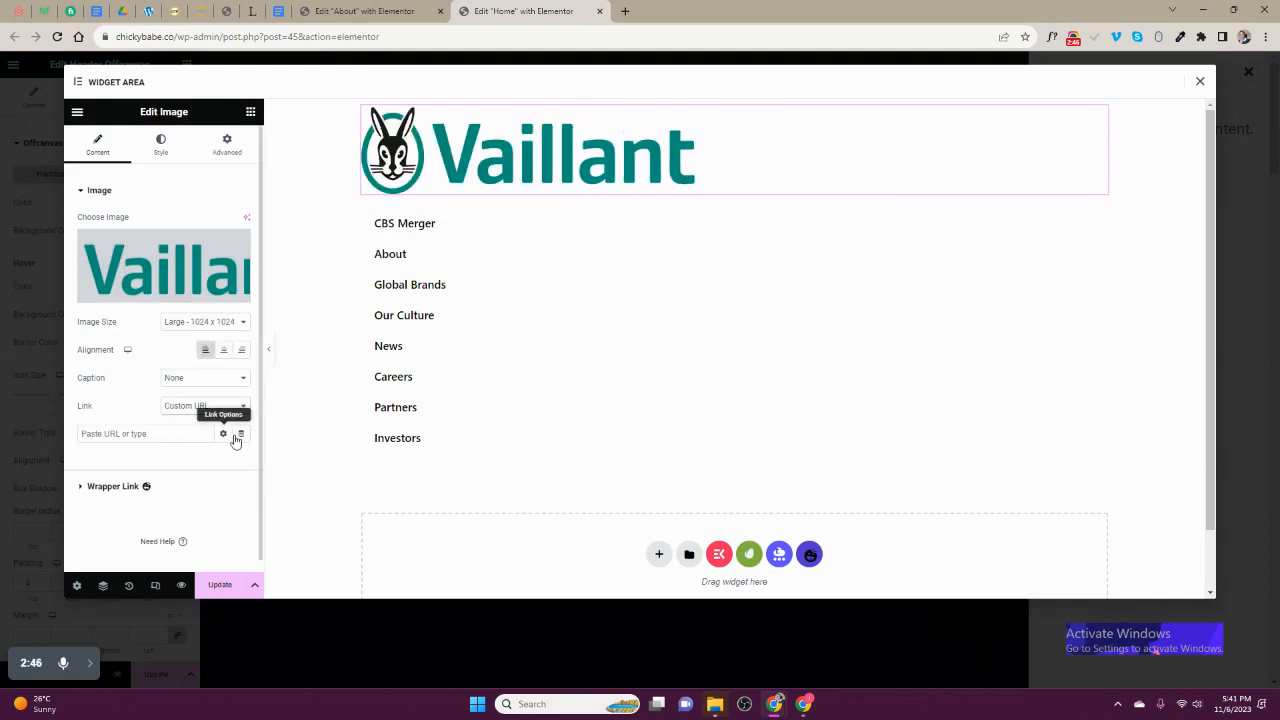
{"action": "left_click", "coordinate": [238, 435]}
{"action": "scroll", "coordinate": [120, 370], "scroll_direction": "down", "scroll_amount": 2}
{"action": "left_click", "coordinate": [110, 276]}
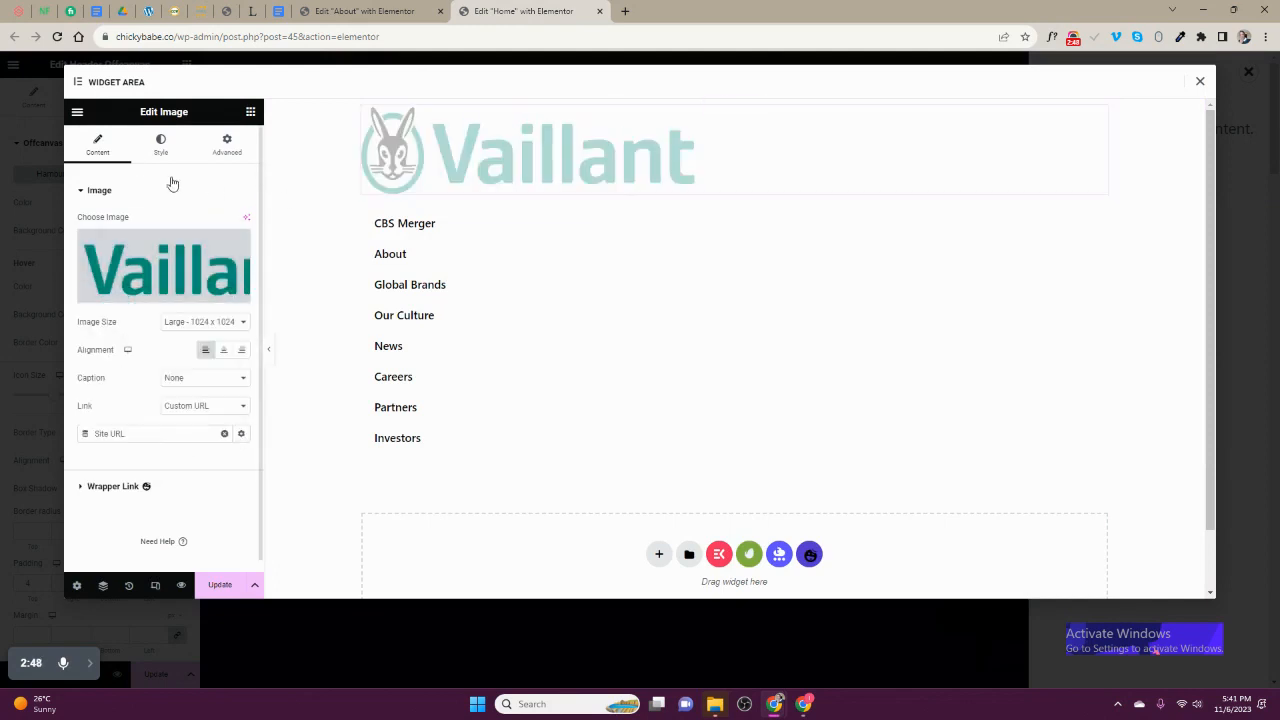
- Set the logo image's width to 171 px and save the offcanvas widget area
{"action": "left_click", "coordinate": [160, 143]}
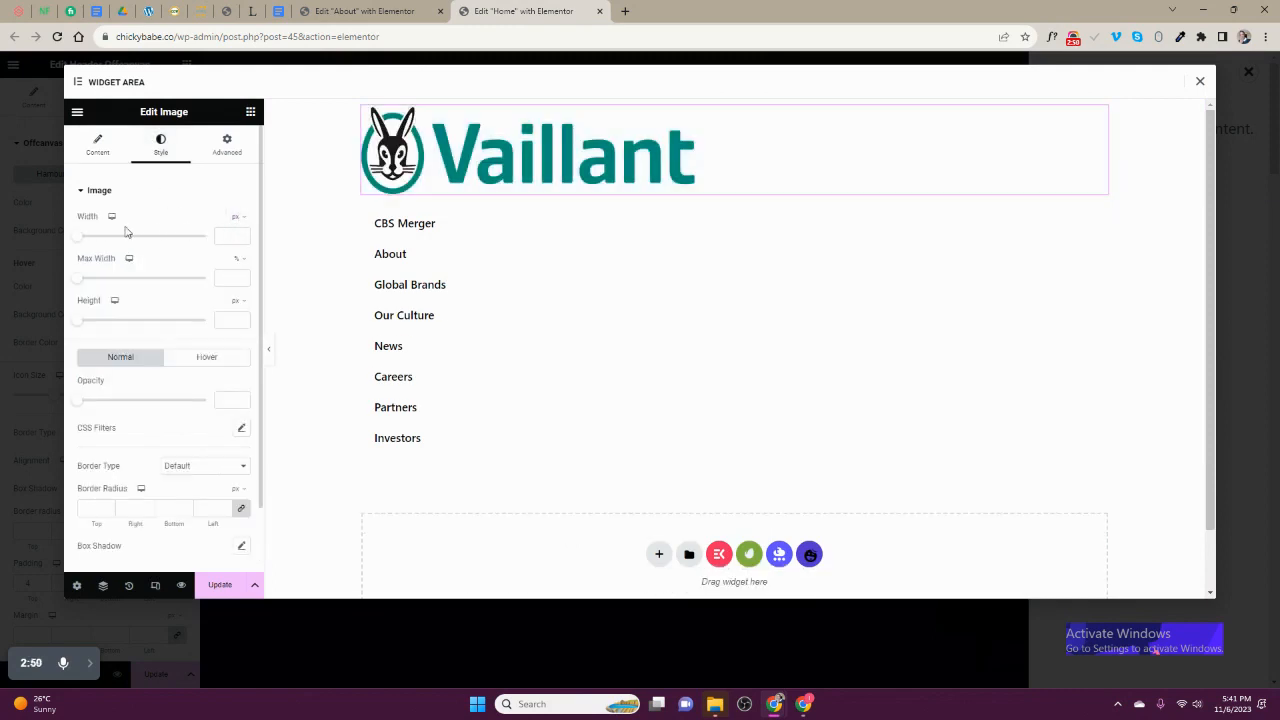
{"action": "left_click_drag", "start_coordinate": [78, 238], "coordinate": [98, 245]}
{"action": "left_click", "coordinate": [220, 585]}
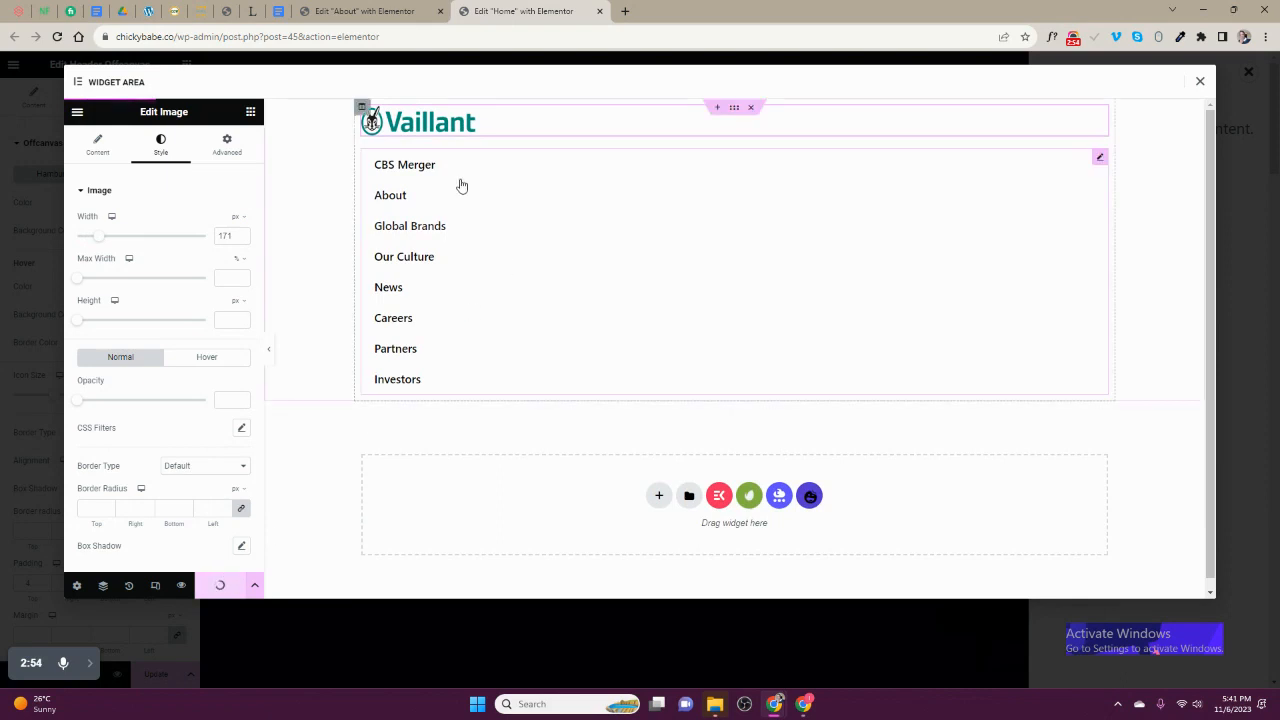
- Find the Social Icons widget by searching for "soci" and add it below the vertical menu
{"action": "left_click", "coordinate": [250, 112]}
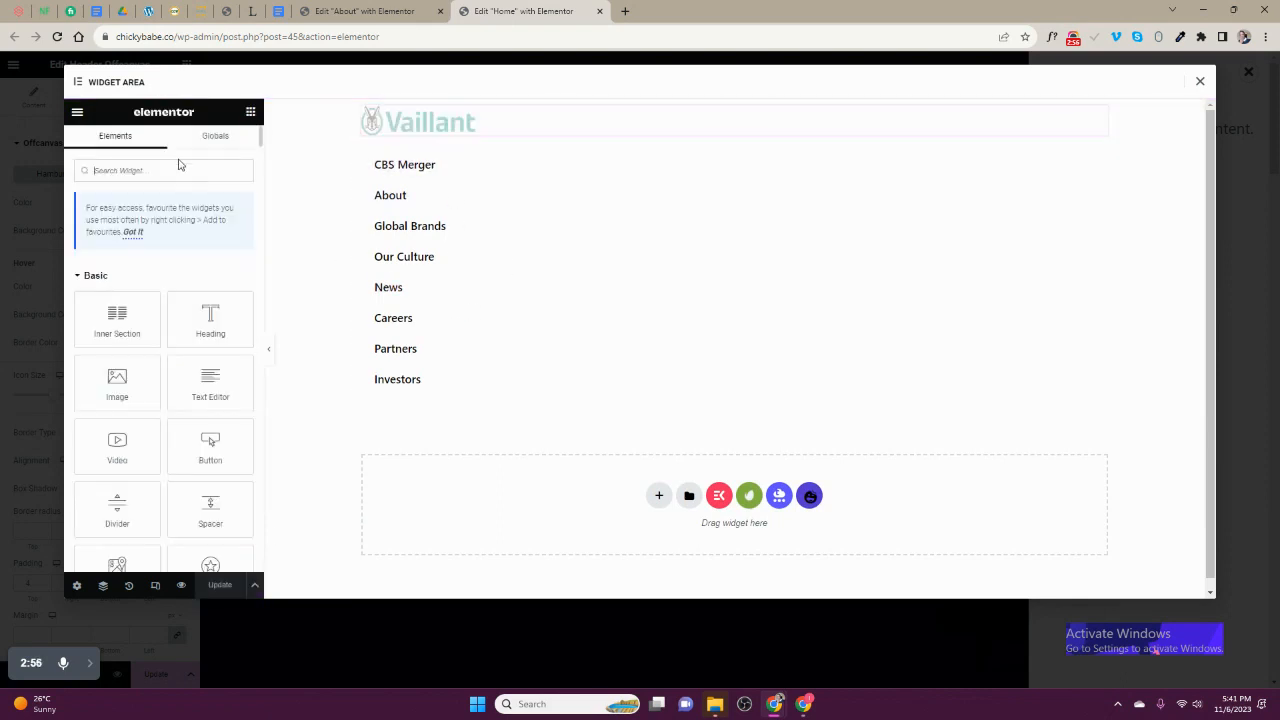
{"action": "type", "text": "soci"}
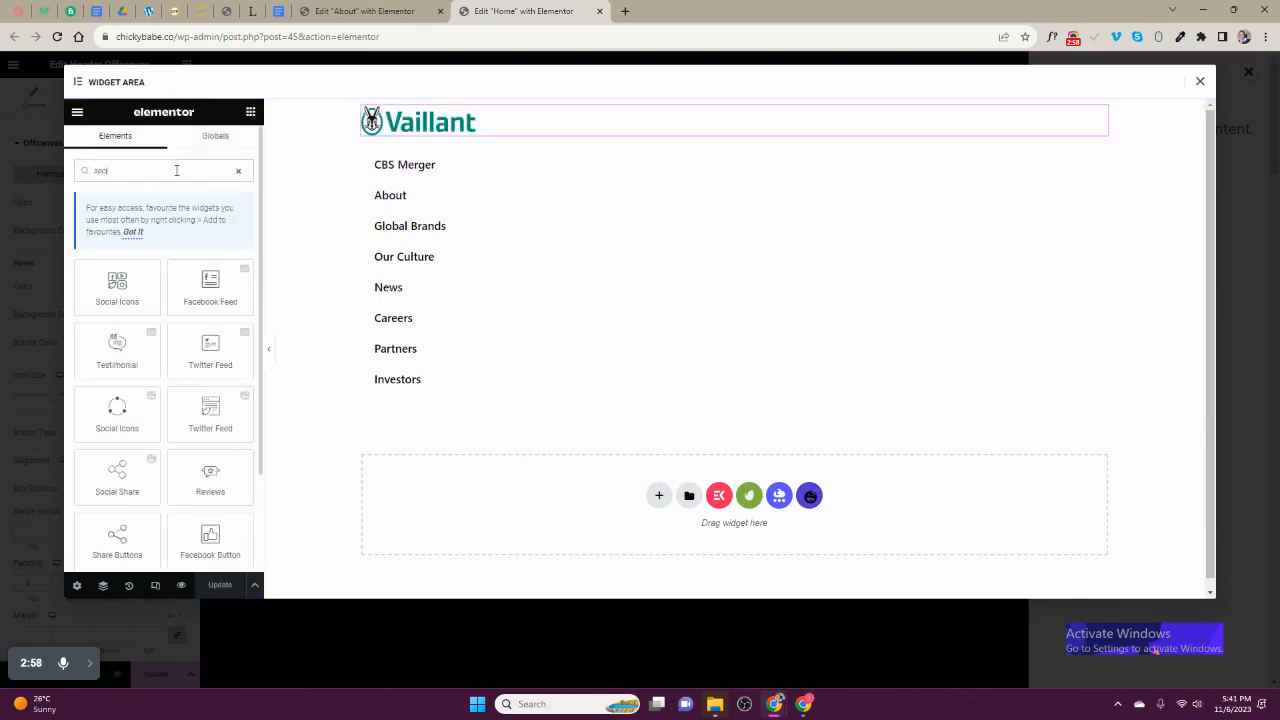
{"action": "left_click_drag", "start_coordinate": [117, 285], "coordinate": [406, 377]}
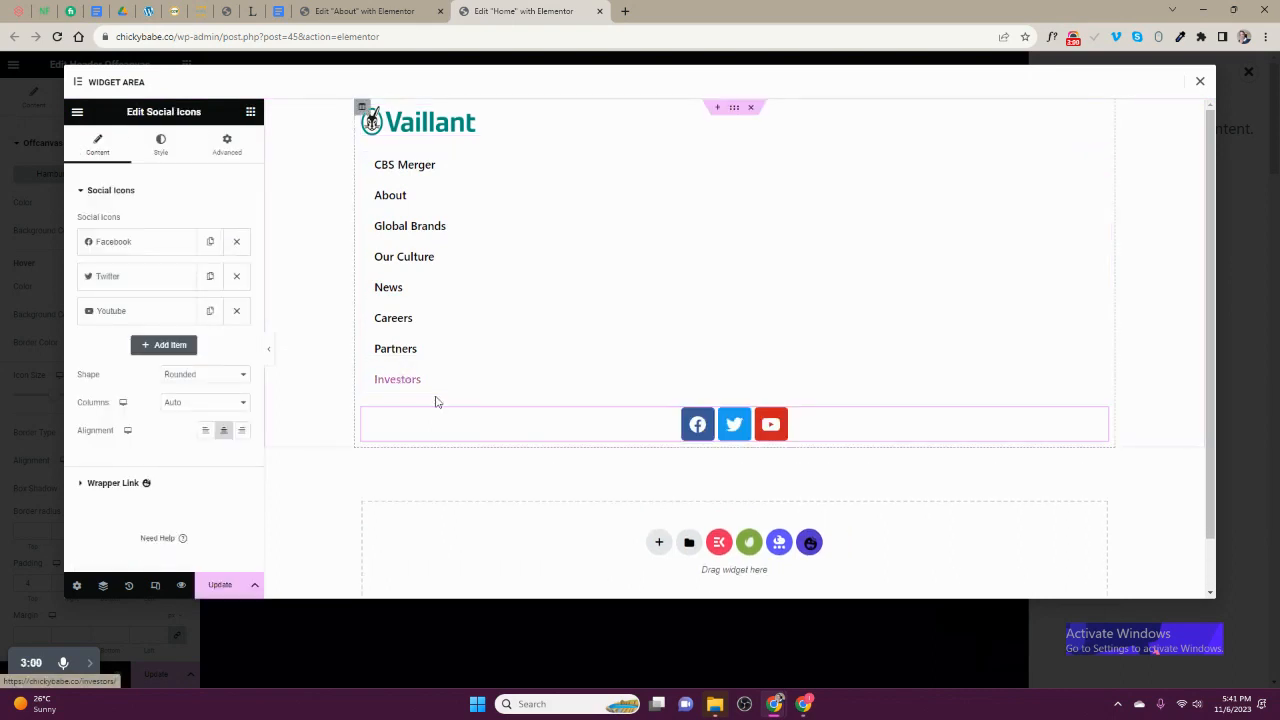
- Align the social icons left and set their shape to Circle
{"action": "left_click", "coordinate": [205, 430]}
{"action": "left_click", "coordinate": [192, 403]}
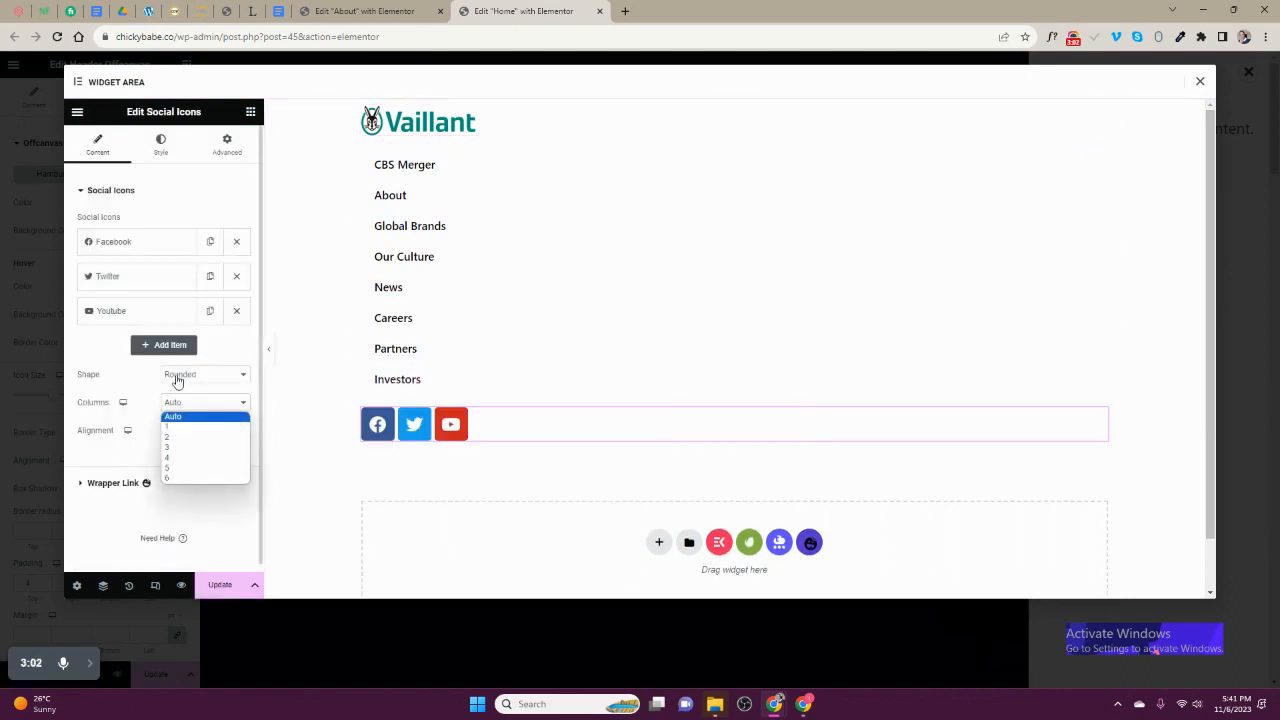
{"action": "left_click", "coordinate": [177, 383]}
{"action": "left_click", "coordinate": [185, 406]}
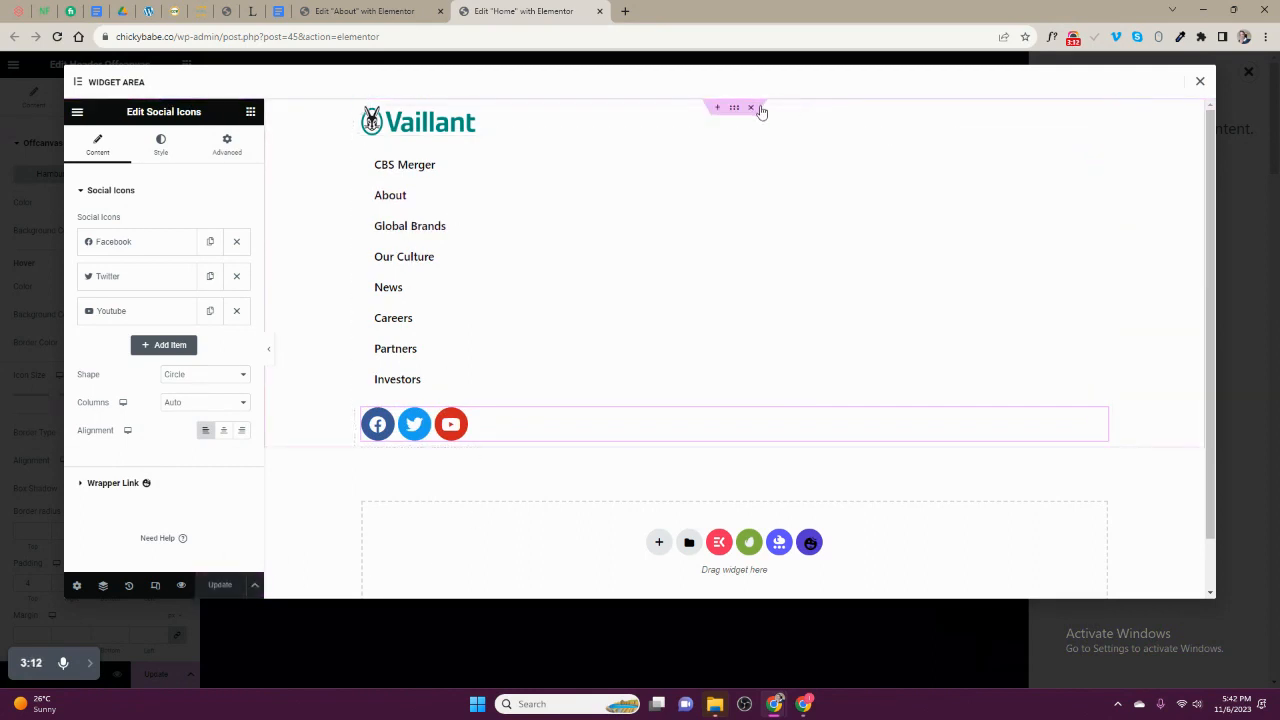
- Examine the Social Icons' style and item settings and the WordPress Menu's style and advanced options
{"action": "left_click", "coordinate": [161, 150]}
{"action": "scroll", "coordinate": [153, 458], "scroll_direction": "down", "scroll_amount": 1}
{"action": "left_click", "coordinate": [140, 477]}
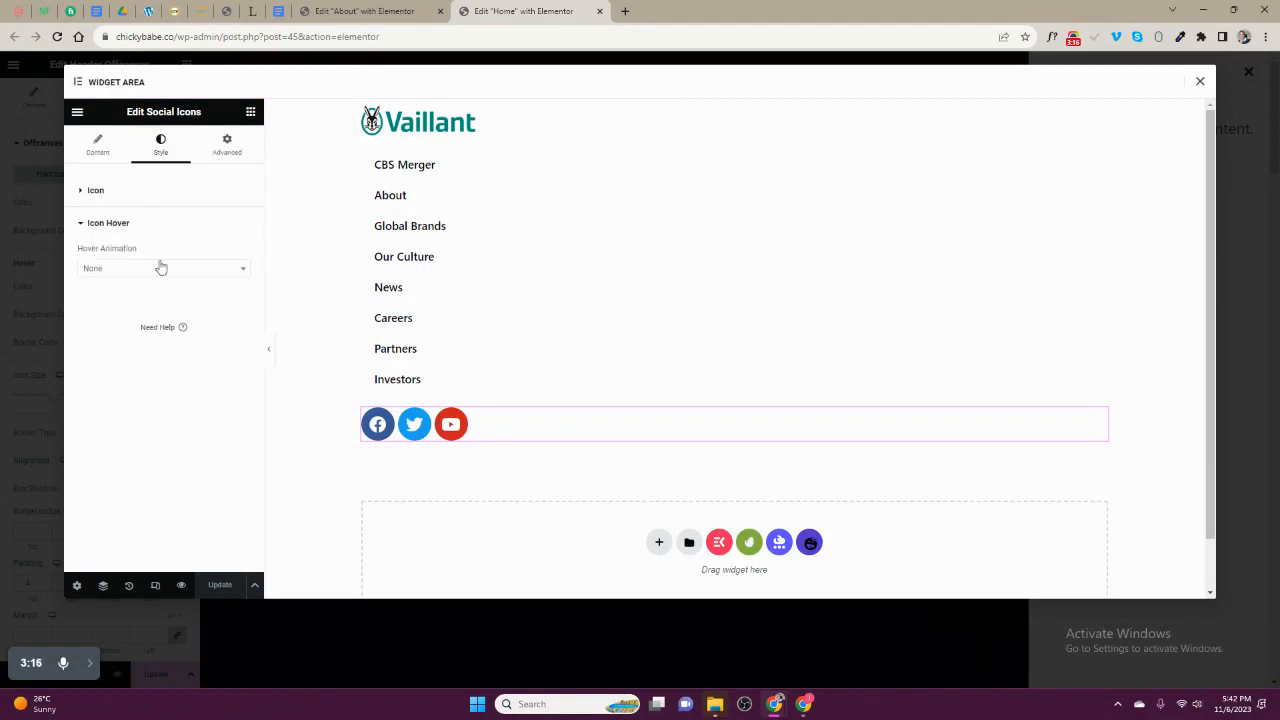
{"action": "left_click", "coordinate": [115, 152]}
{"action": "left_click", "coordinate": [126, 246]}
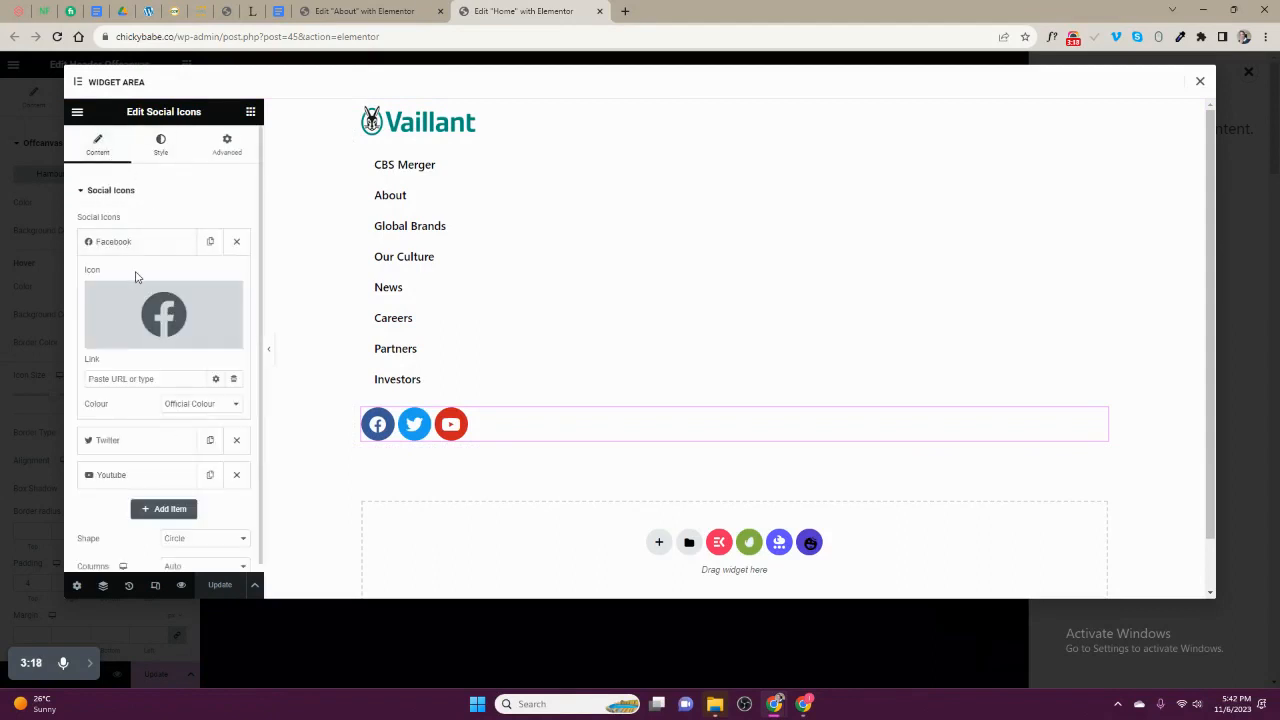
{"action": "left_click", "coordinate": [157, 440]}
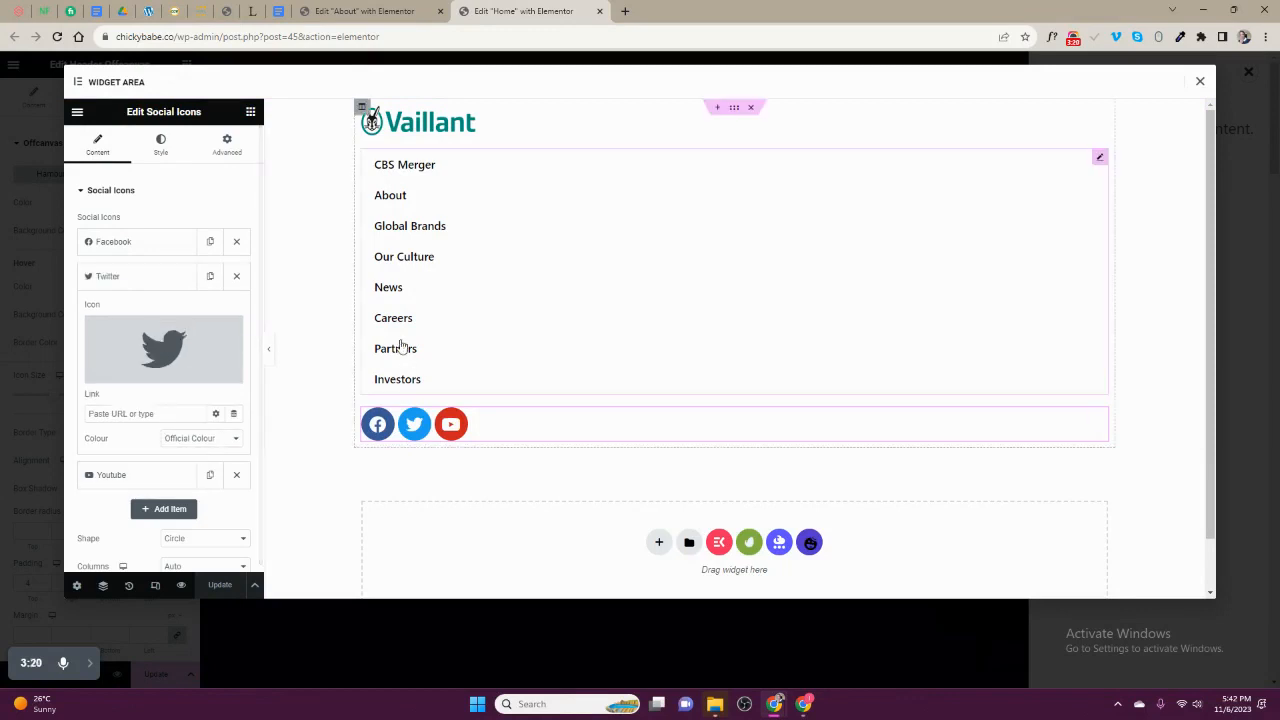
{"action": "left_click", "coordinate": [397, 194]}
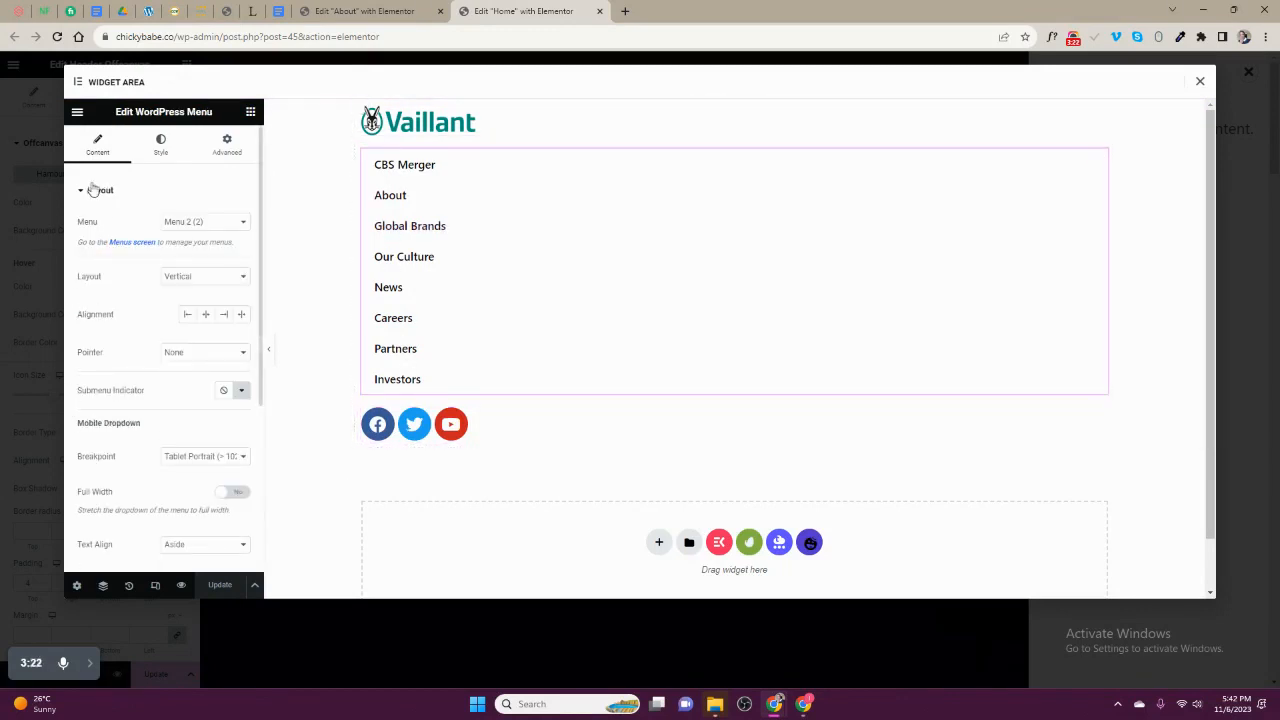
{"action": "left_click", "coordinate": [160, 145]}
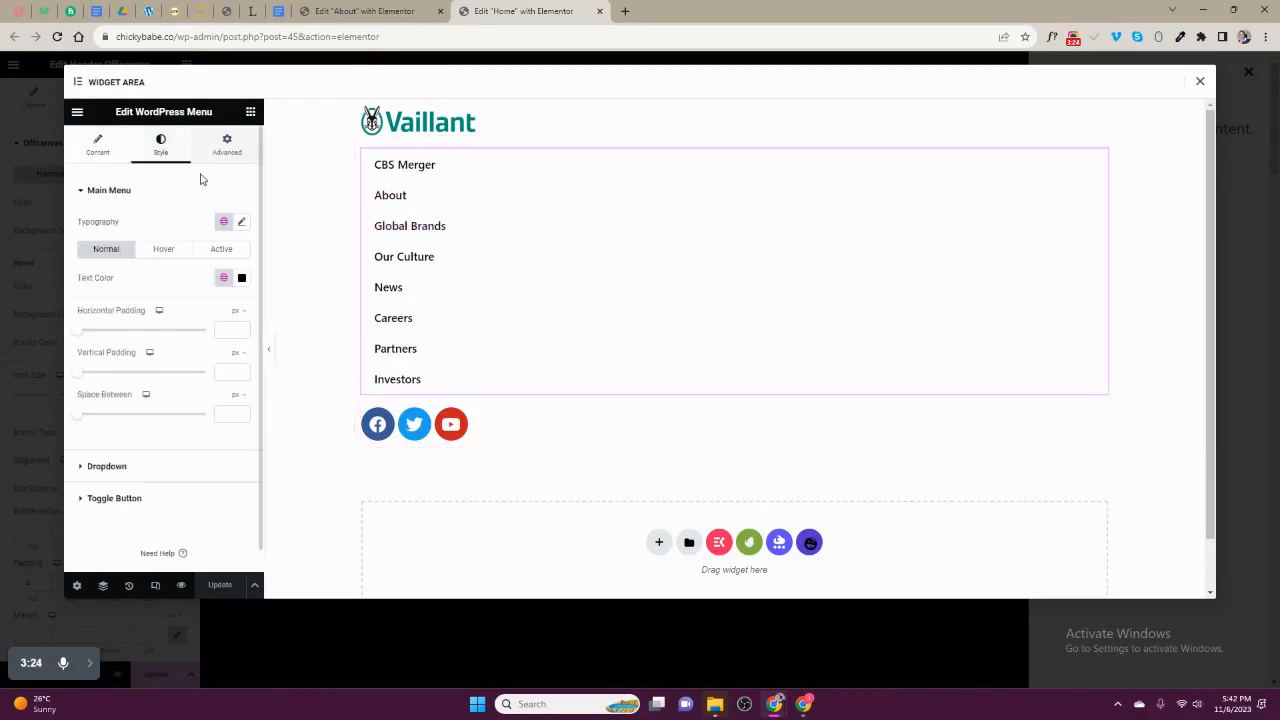
{"action": "left_click", "coordinate": [241, 279]}
{"action": "left_click", "coordinate": [209, 192]}
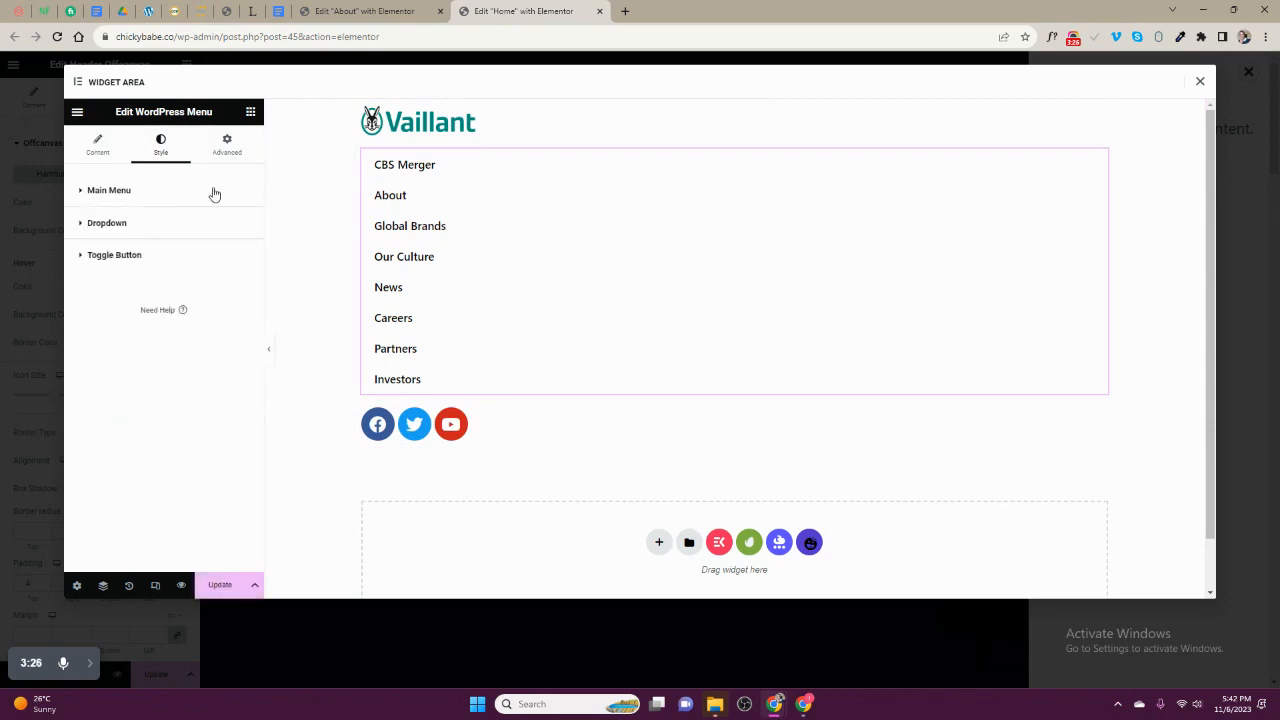
{"action": "left_click", "coordinate": [226, 145]}
{"action": "scroll", "coordinate": [200, 386], "scroll_direction": "down", "scroll_amount": 2}
{"action": "scroll", "coordinate": [531, 266], "scroll_direction": "down", "scroll_amount": 1}
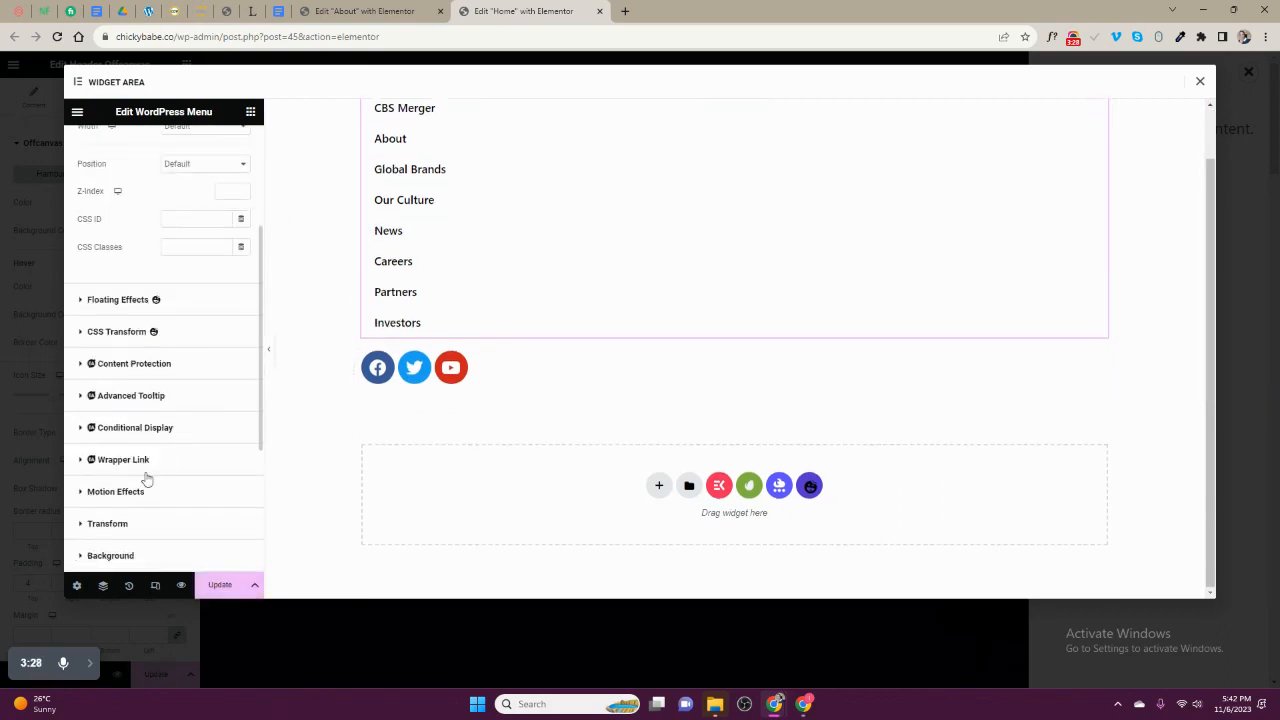
- Save and close the offcanvas widget area, then update the Home page
{"action": "left_click", "coordinate": [220, 585]}
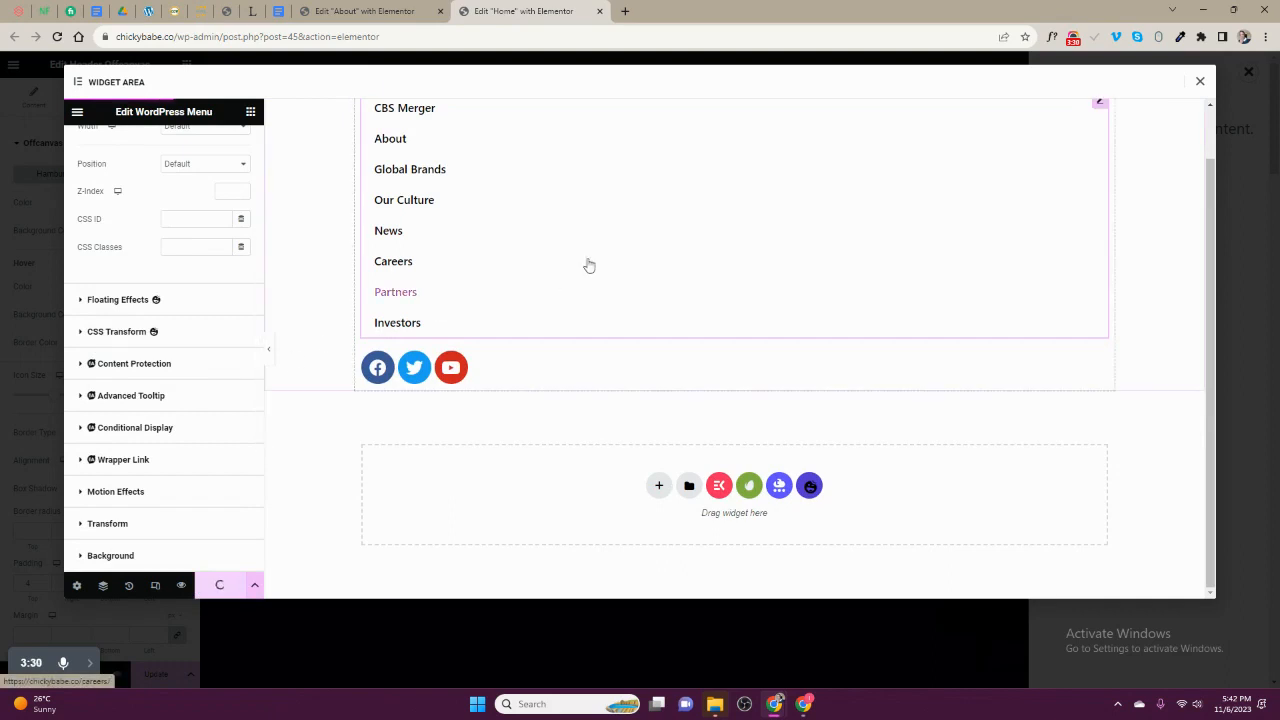
{"action": "left_click", "coordinate": [1201, 85]}
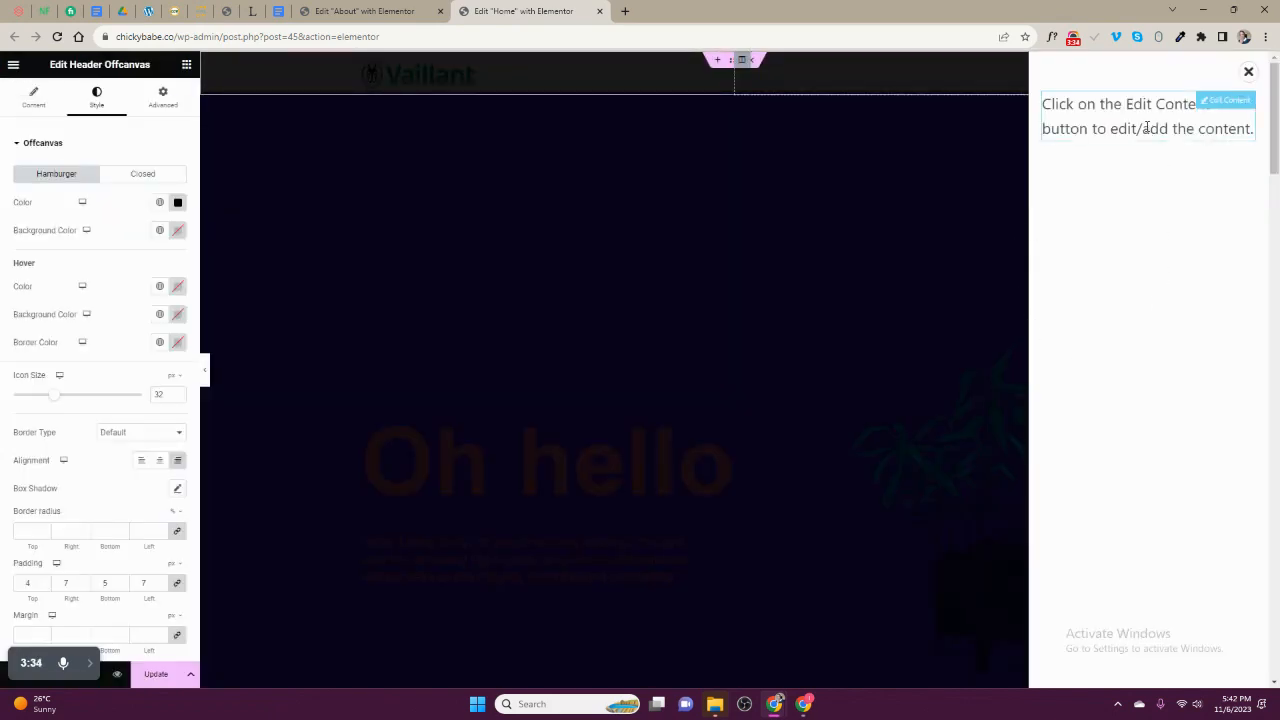
{"action": "left_click", "coordinate": [156, 674]}
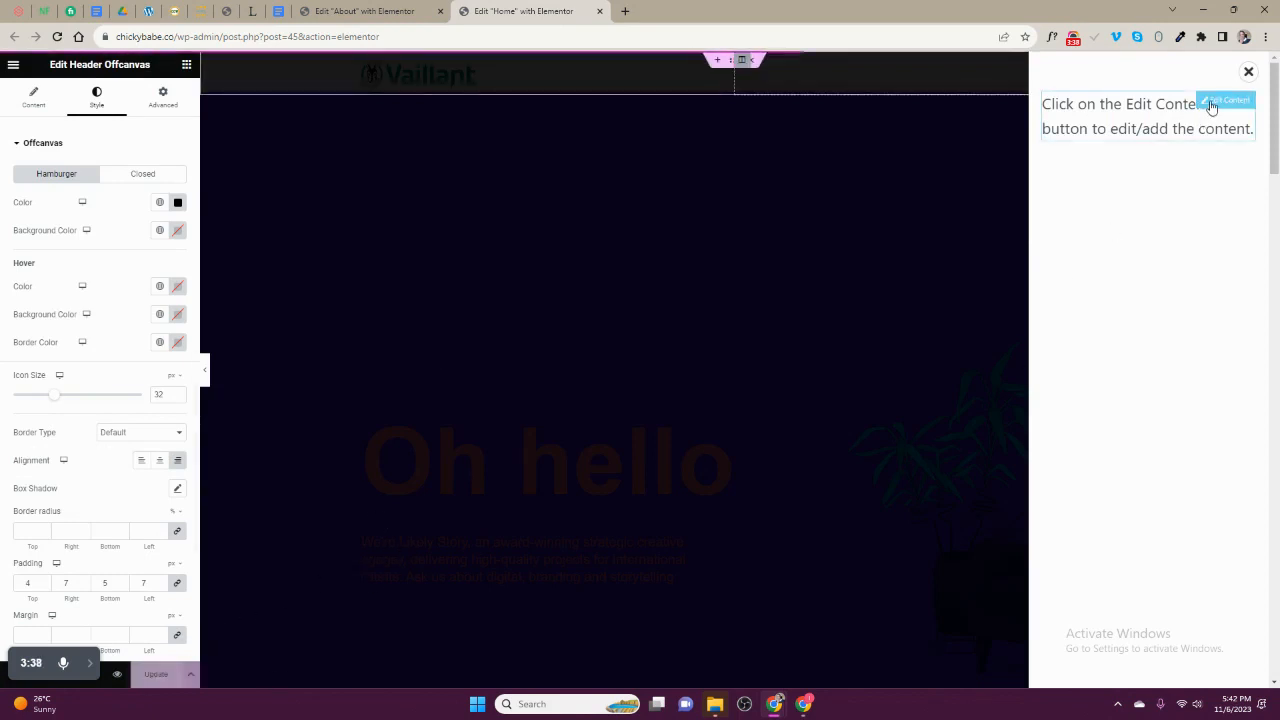
- Reopen the offcanvas content to check the saved logo, menu and social icons, and close it again
{"action": "left_click", "coordinate": [1211, 104]}
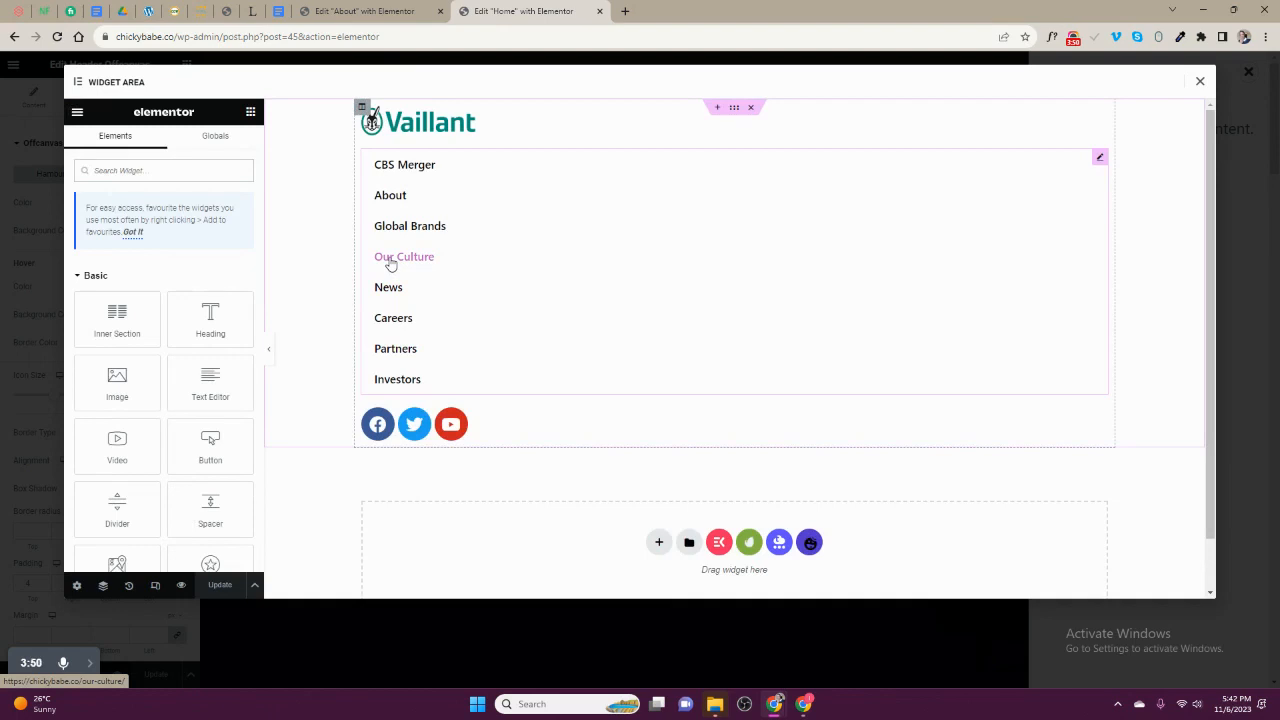
{"action": "left_click", "coordinate": [390, 263]}
{"action": "scroll", "coordinate": [449, 391], "scroll_direction": "down", "scroll_amount": 1}
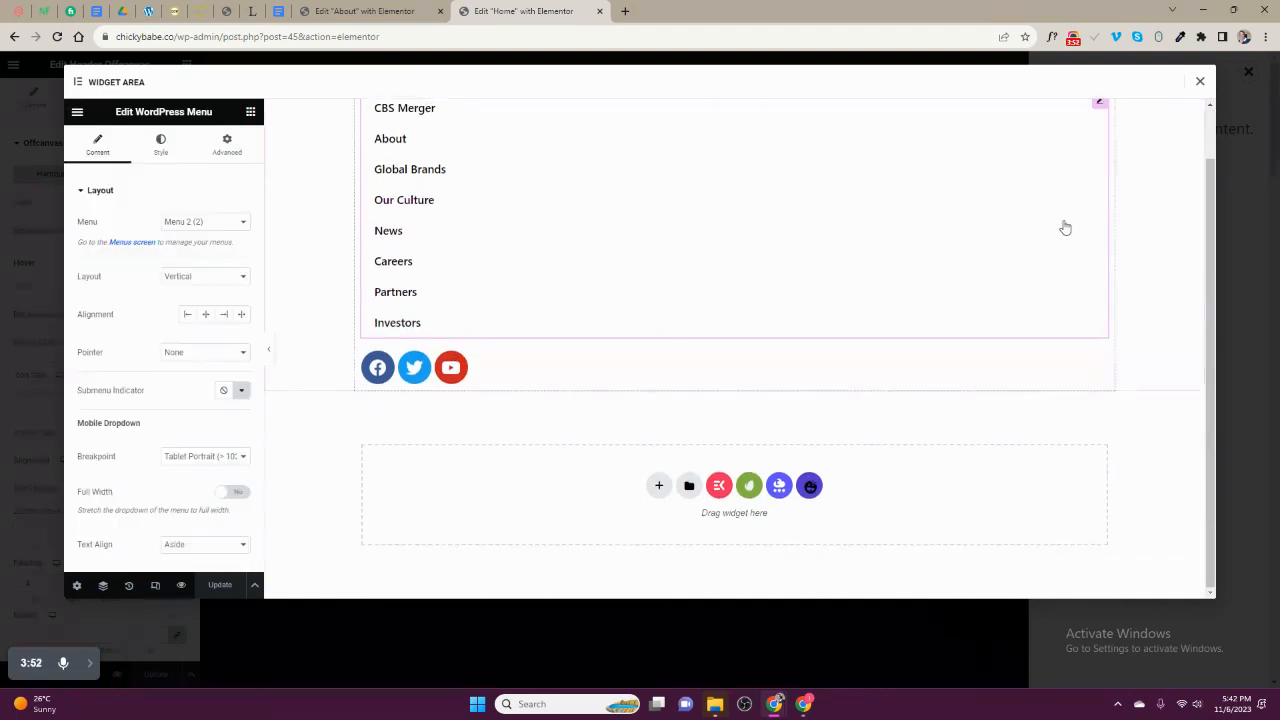
{"action": "left_click", "coordinate": [1199, 84]}
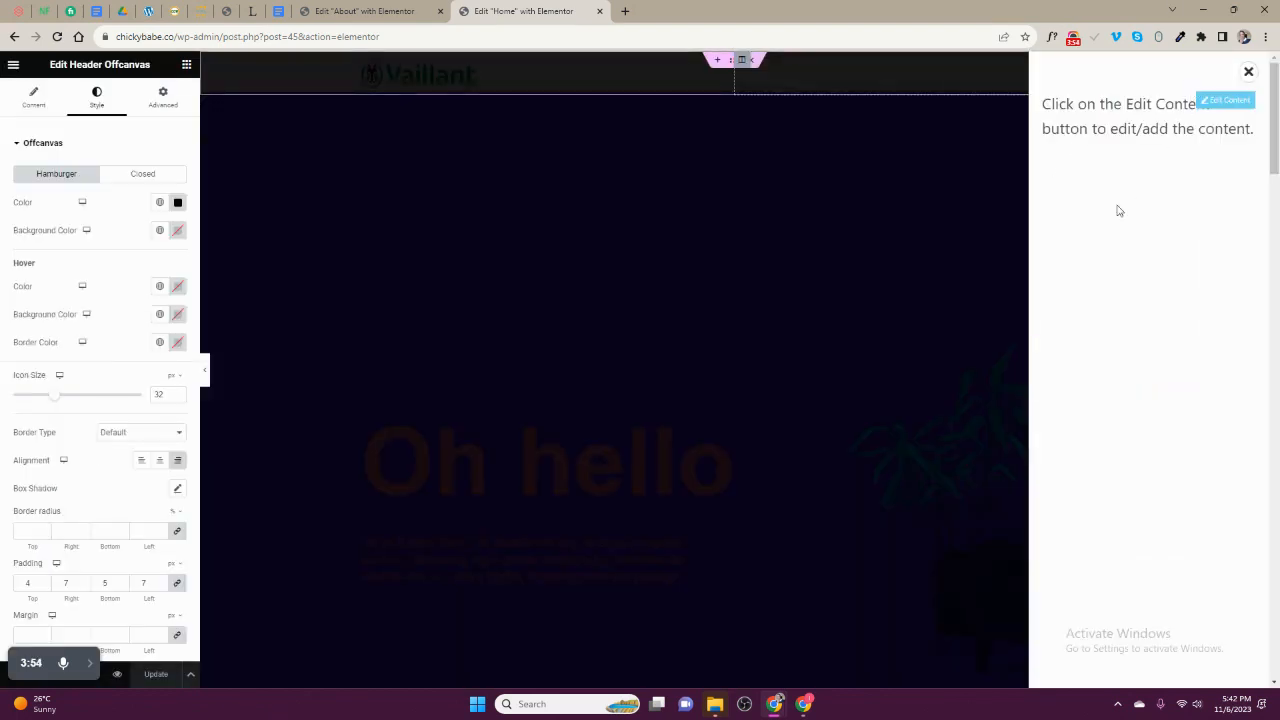
- Reload the Home page editor and open the offcanvas menu from the header hamburger to check its saved content
{"action": "left_click", "coordinate": [57, 37]}
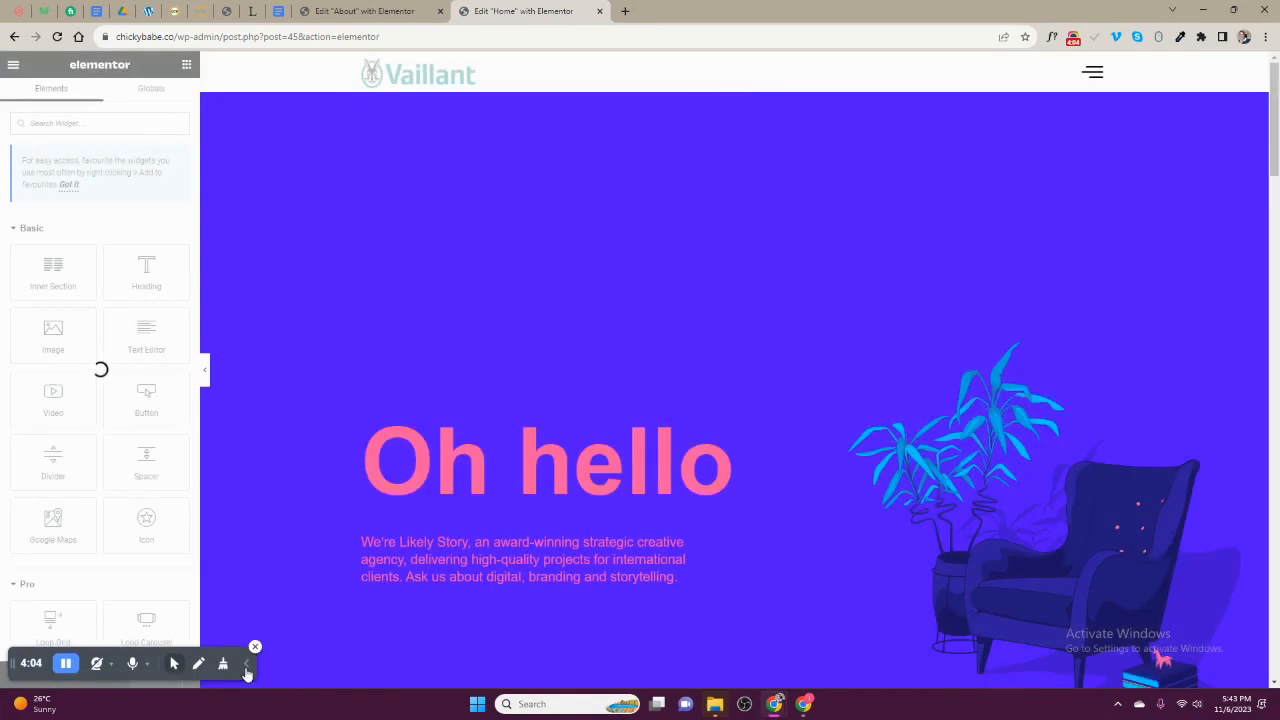
{"action": "left_click", "coordinate": [247, 663]}
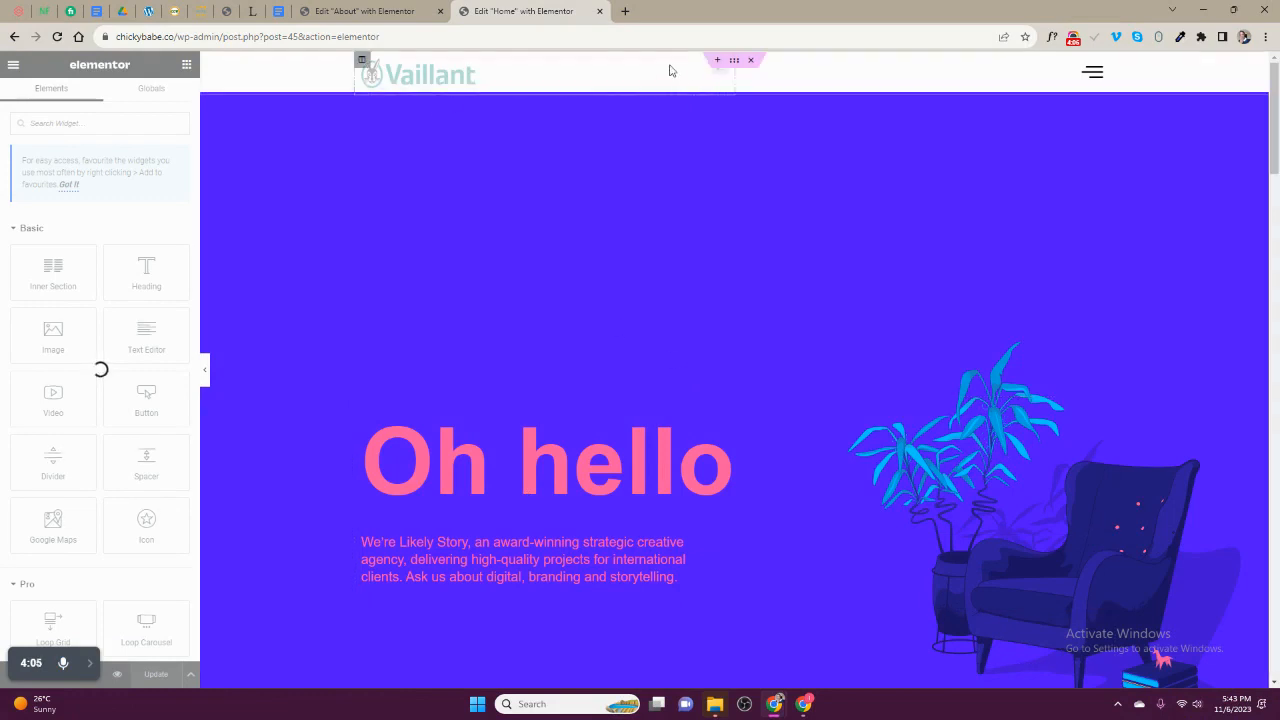
{"action": "left_click", "coordinate": [1093, 68]}
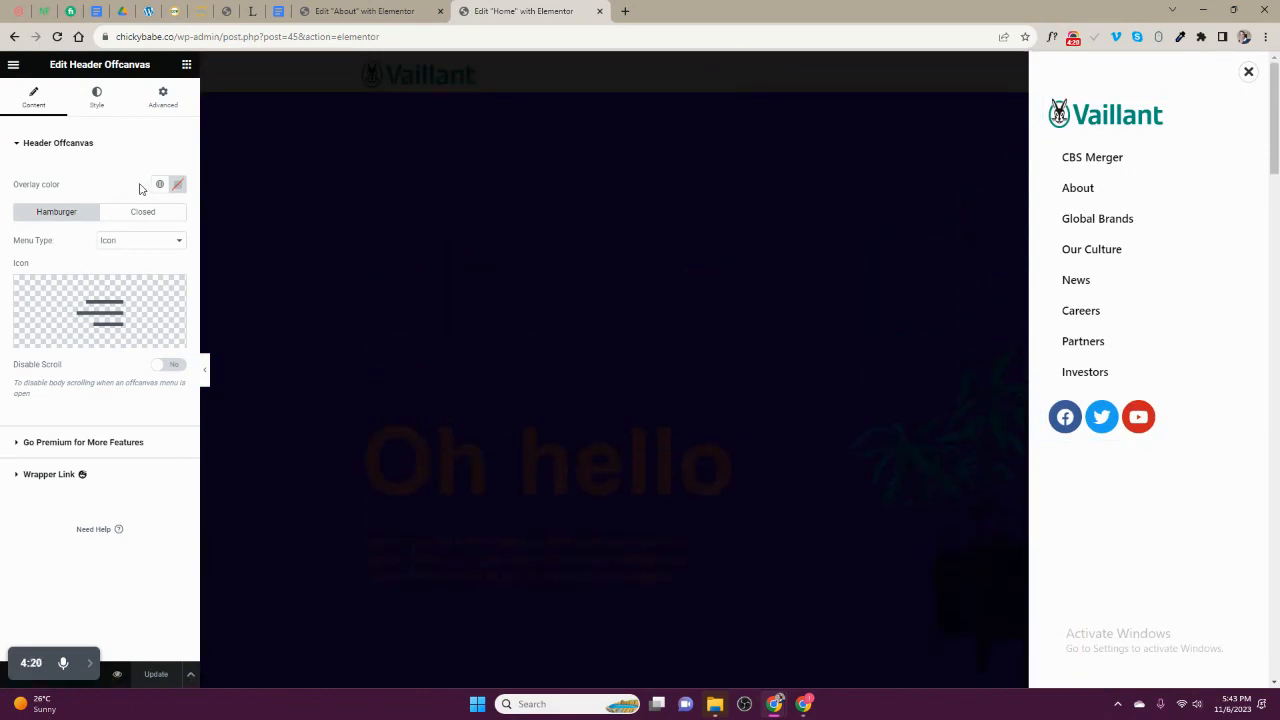
- Set the Header Offcanvas overlay color to semi-transparent black and close the offcanvas menu
{"action": "left_click", "coordinate": [174, 188]}
{"action": "mouse_move", "coordinate": [214, 264]}
{"action": "left_mouse_down"}
{"action": "mouse_move", "coordinate": [226, 261]}
{"action": "mouse_move", "coordinate": [221, 287]}
{"action": "left_mouse_up"}
{"action": "left_click_drag", "start_coordinate": [200, 336], "coordinate": [101, 339]}
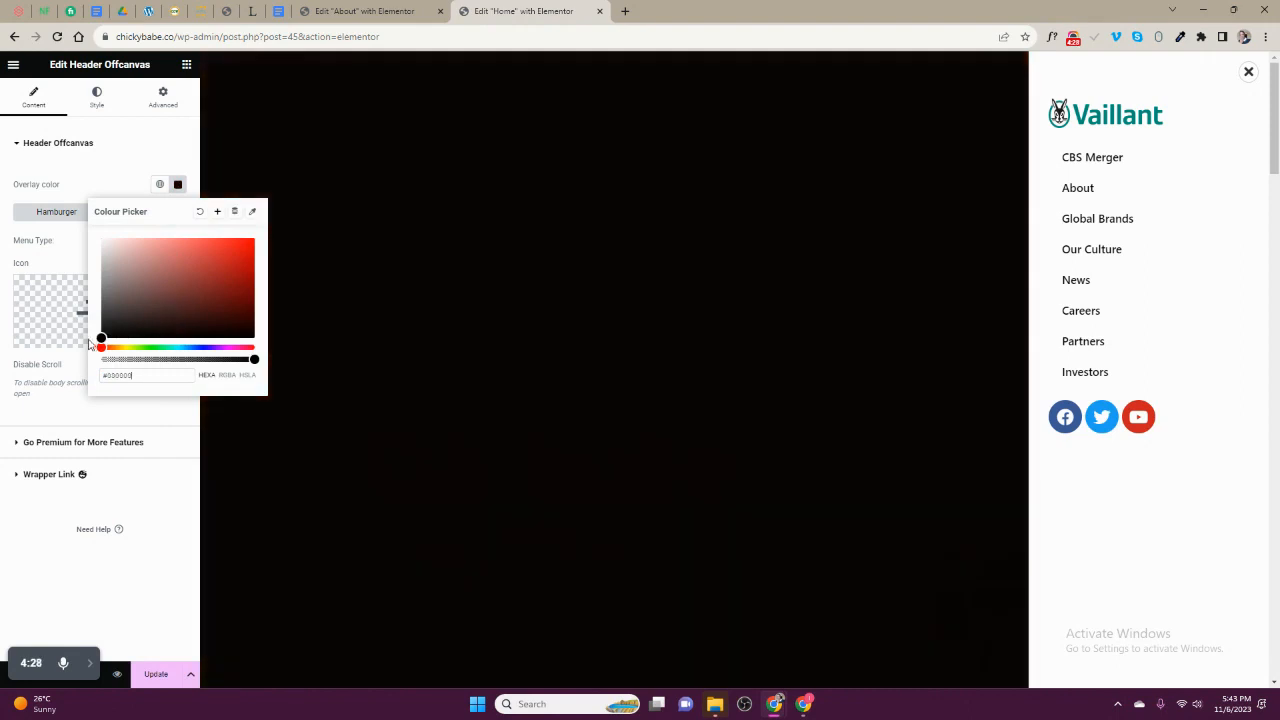
{"action": "left_click_drag", "start_coordinate": [253, 361], "coordinate": [181, 360]}
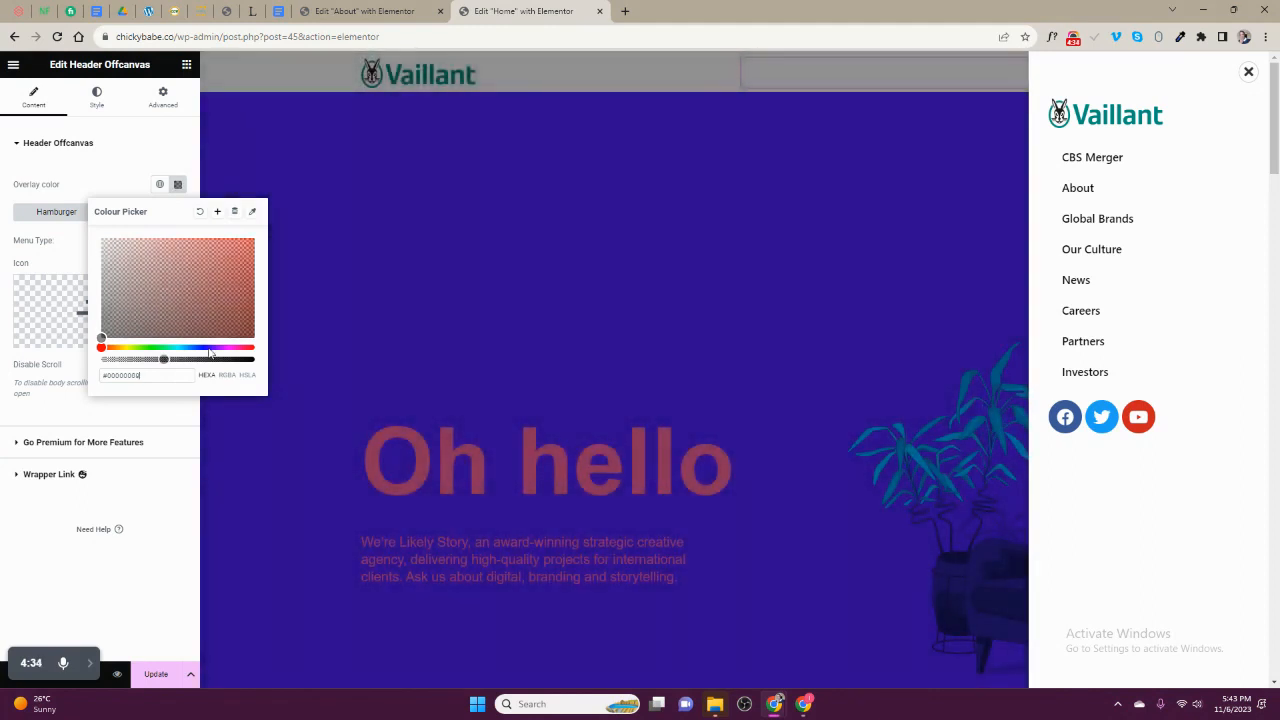
{"action": "left_click", "coordinate": [583, 190]}
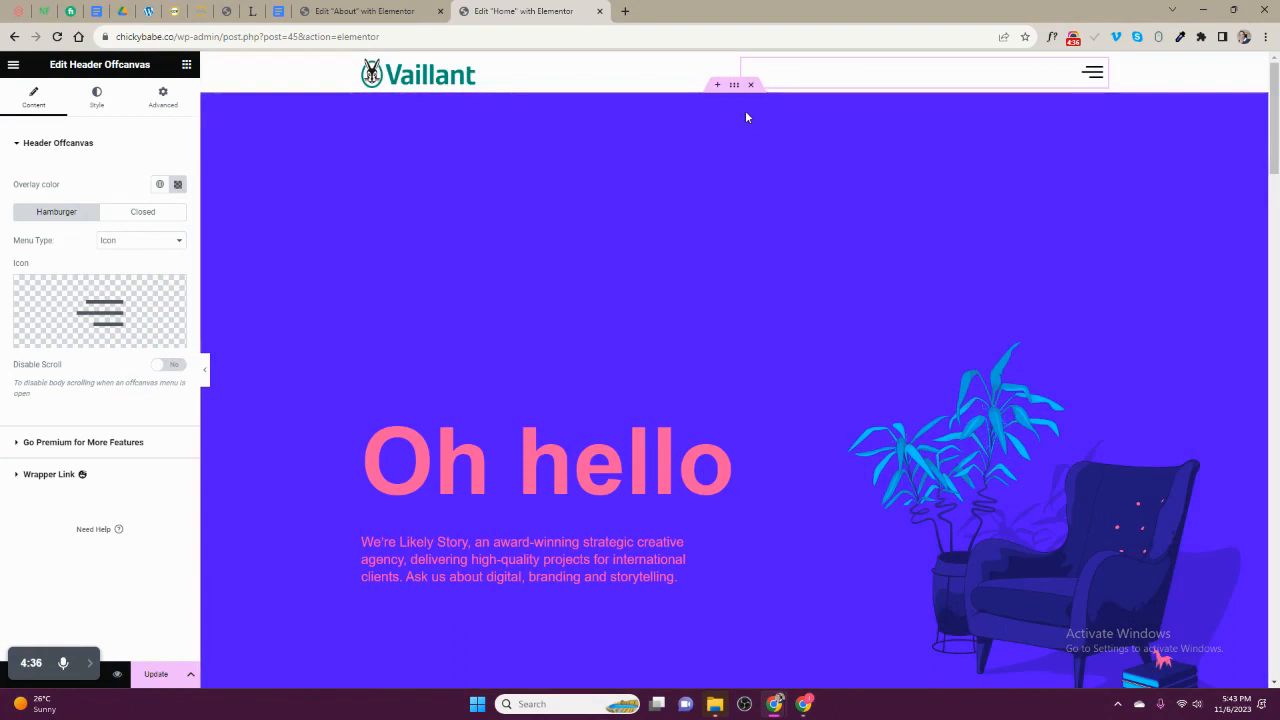
- Make the header section sticky to the top through its motion effects and check it while scrolling the page
{"action": "left_click", "coordinate": [734, 60]}
{"action": "left_click", "coordinate": [163, 95]}
{"action": "scroll", "coordinate": [117, 324], "scroll_direction": "down", "scroll_amount": 1}
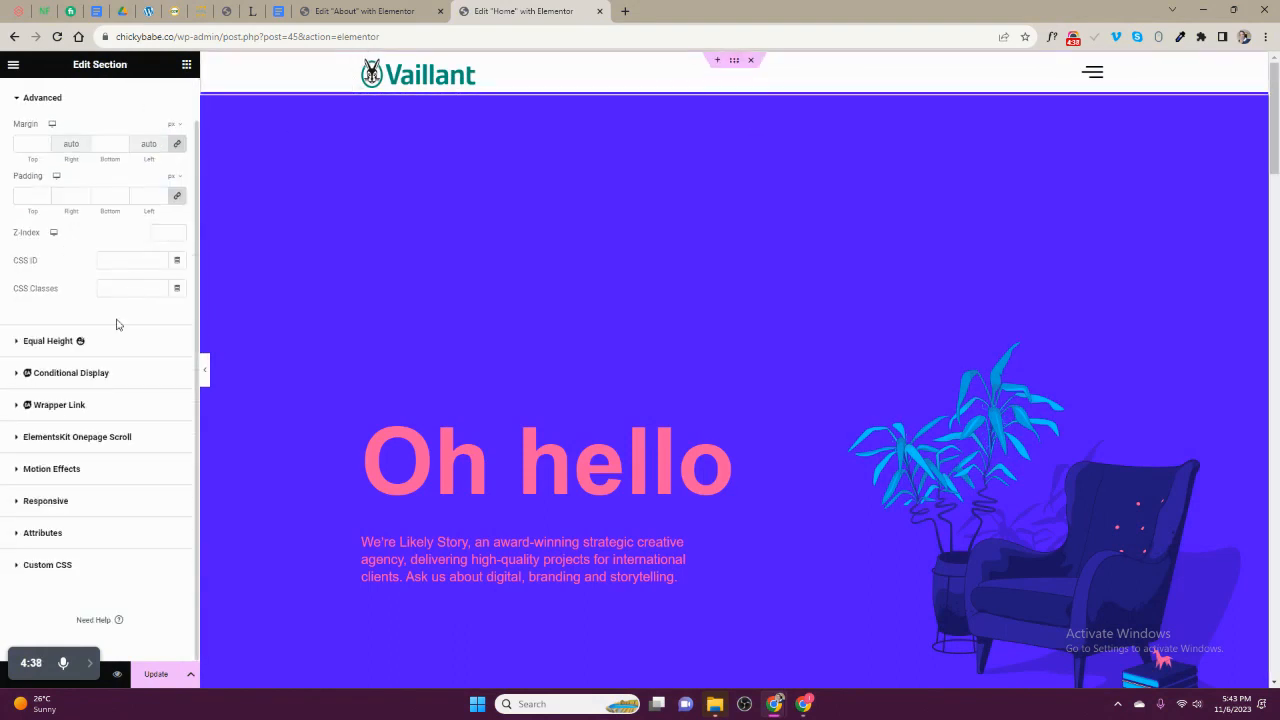
{"action": "left_click", "coordinate": [80, 470]}
{"action": "left_click", "coordinate": [120, 369]}
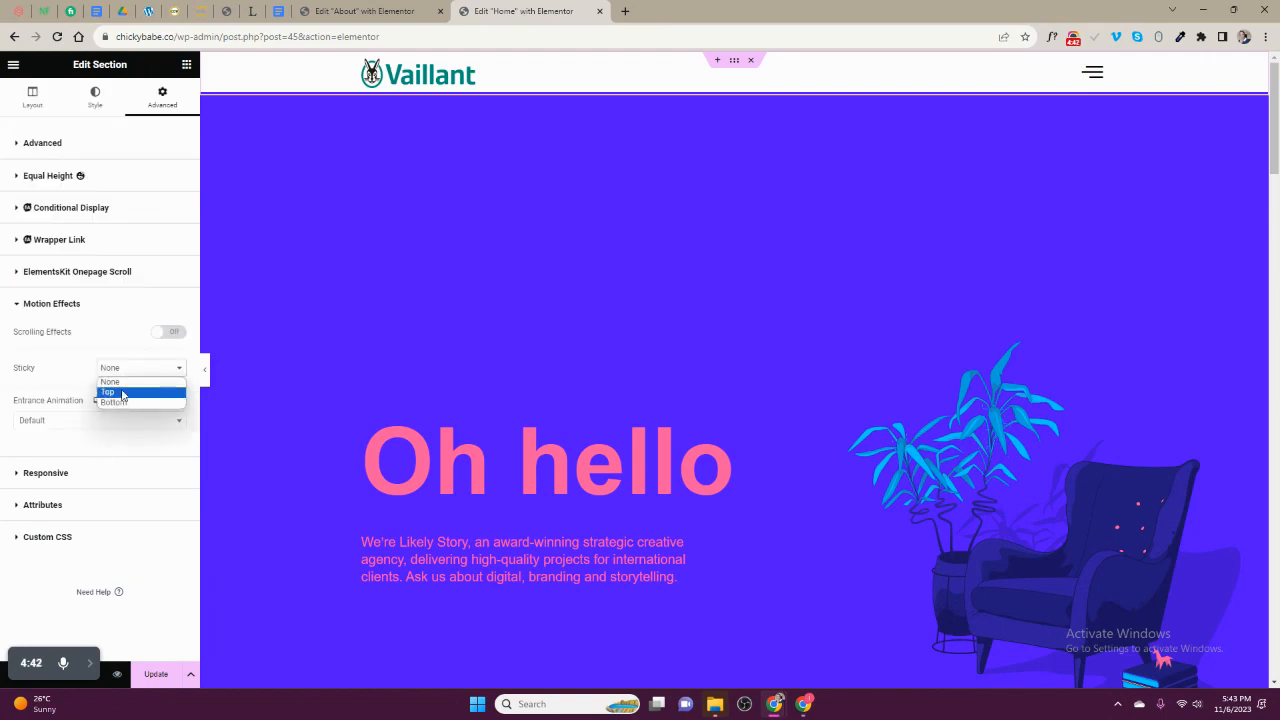
{"action": "left_click", "coordinate": [120, 393]}
{"action": "scroll", "coordinate": [534, 284], "scroll_direction": "down", "scroll_amount": 15}
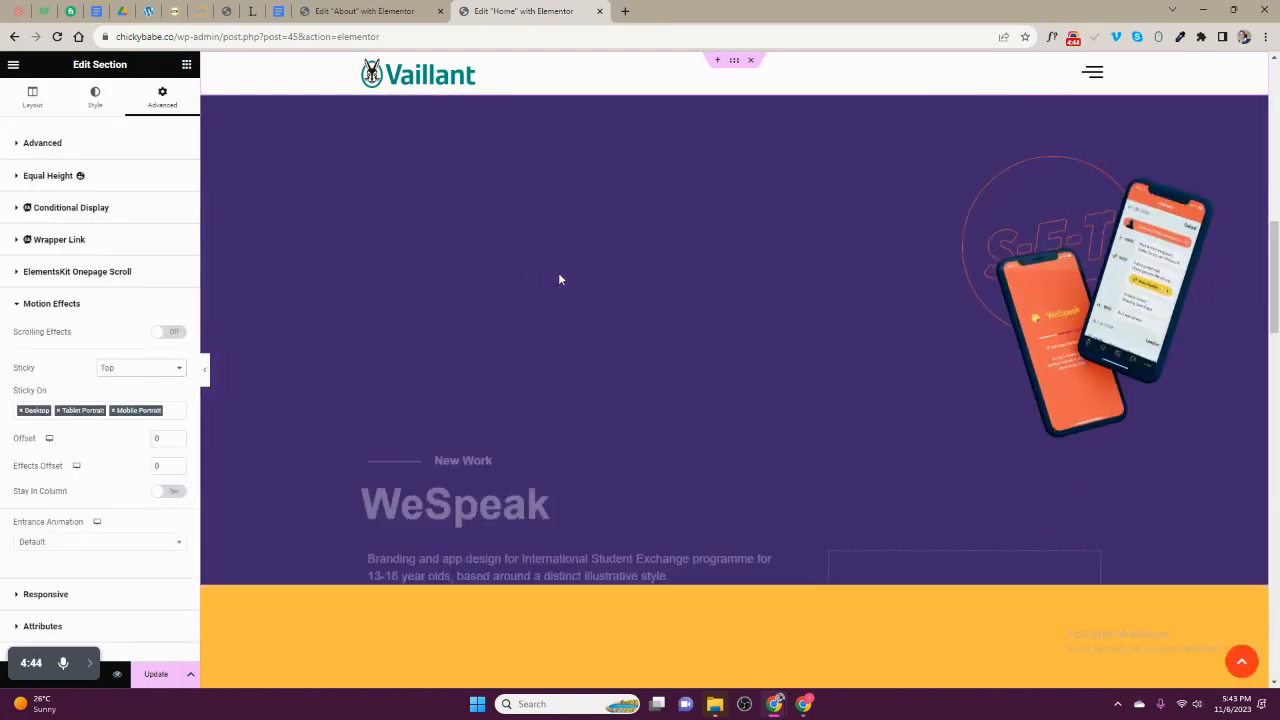
{"action": "scroll", "coordinate": [642, 258], "scroll_direction": "up", "scroll_amount": 15}
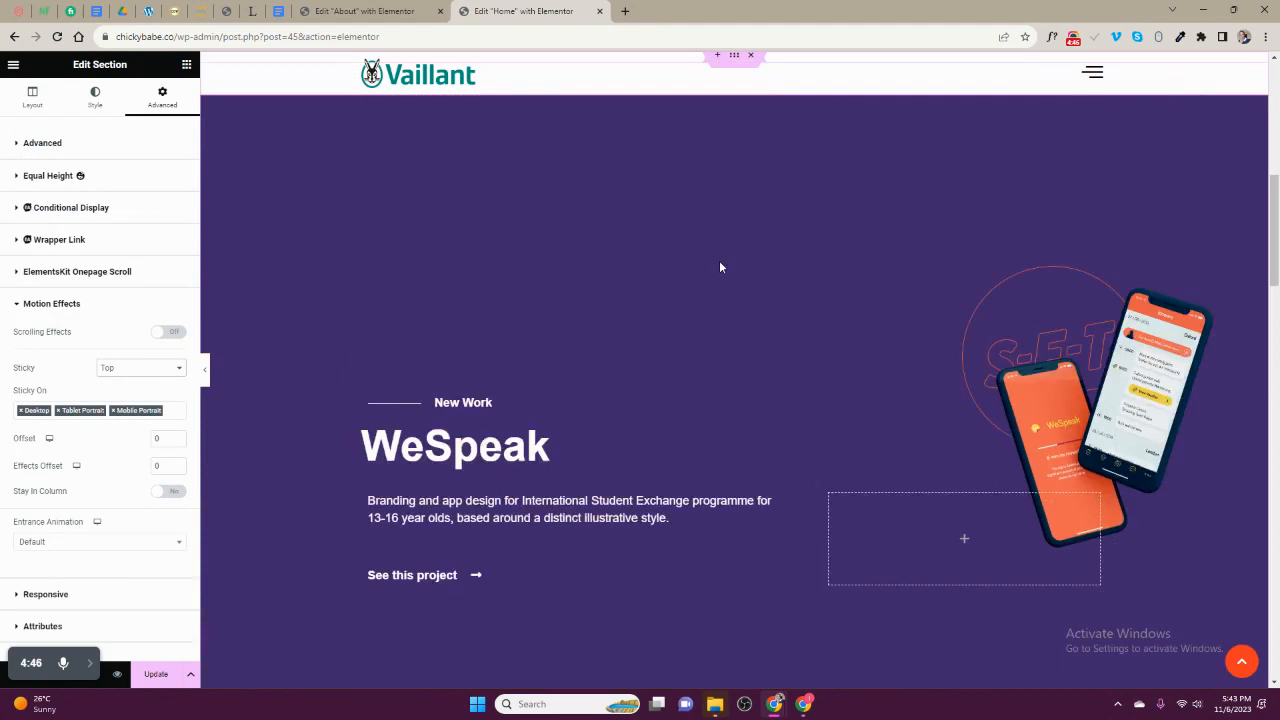
- In the mobile view, set the header's hamburger column width to 20% and the logo column width to 80%
{"action": "mouse_move", "coordinate": [65, 678]}
{"action": "left_click_drag", "start_coordinate": [10, 668], "coordinate": [16, 600]}
{"action": "left_click", "coordinate": [93, 676]}
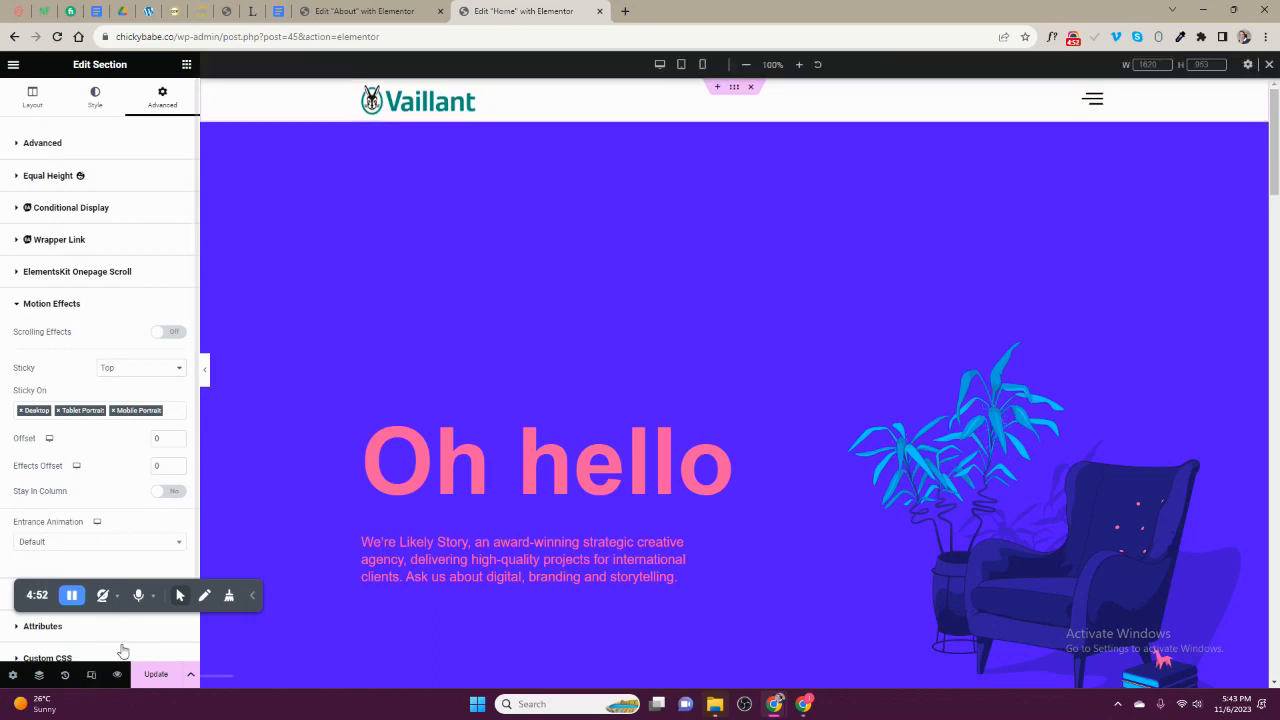
{"action": "left_click", "coordinate": [681, 64]}
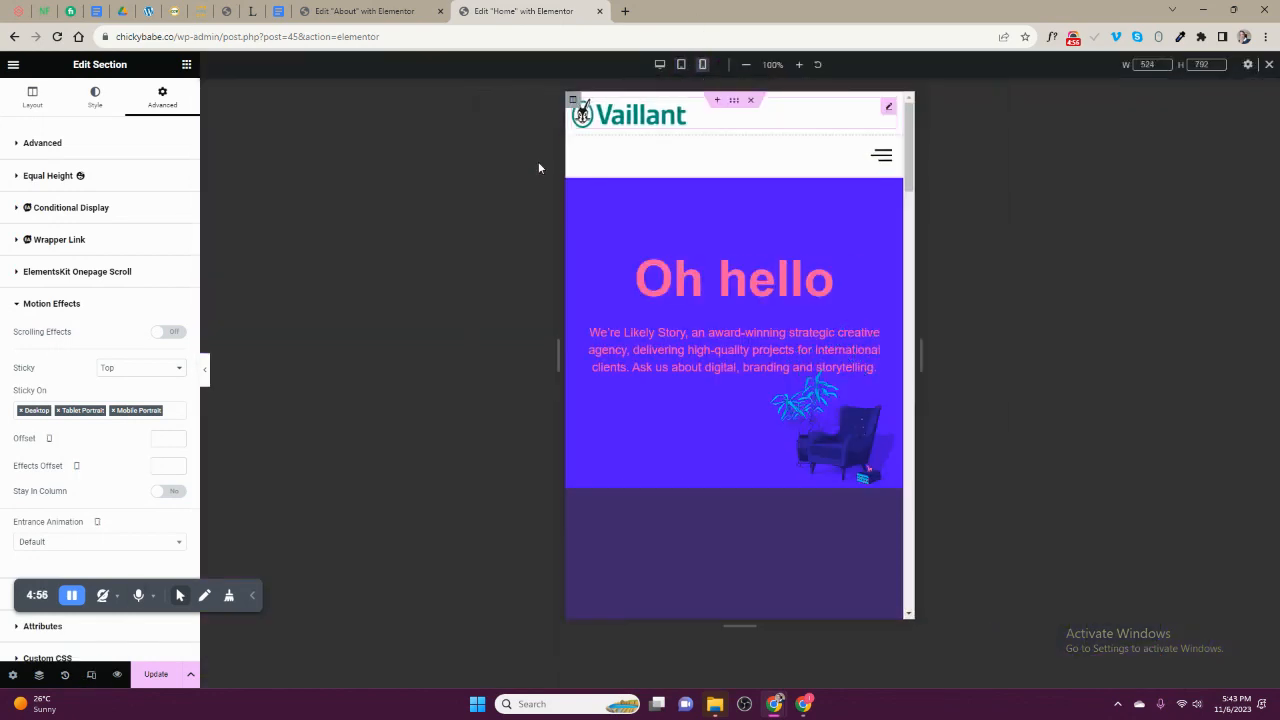
{"action": "left_click", "coordinate": [628, 143]}
{"action": "left_click", "coordinate": [177, 175]}
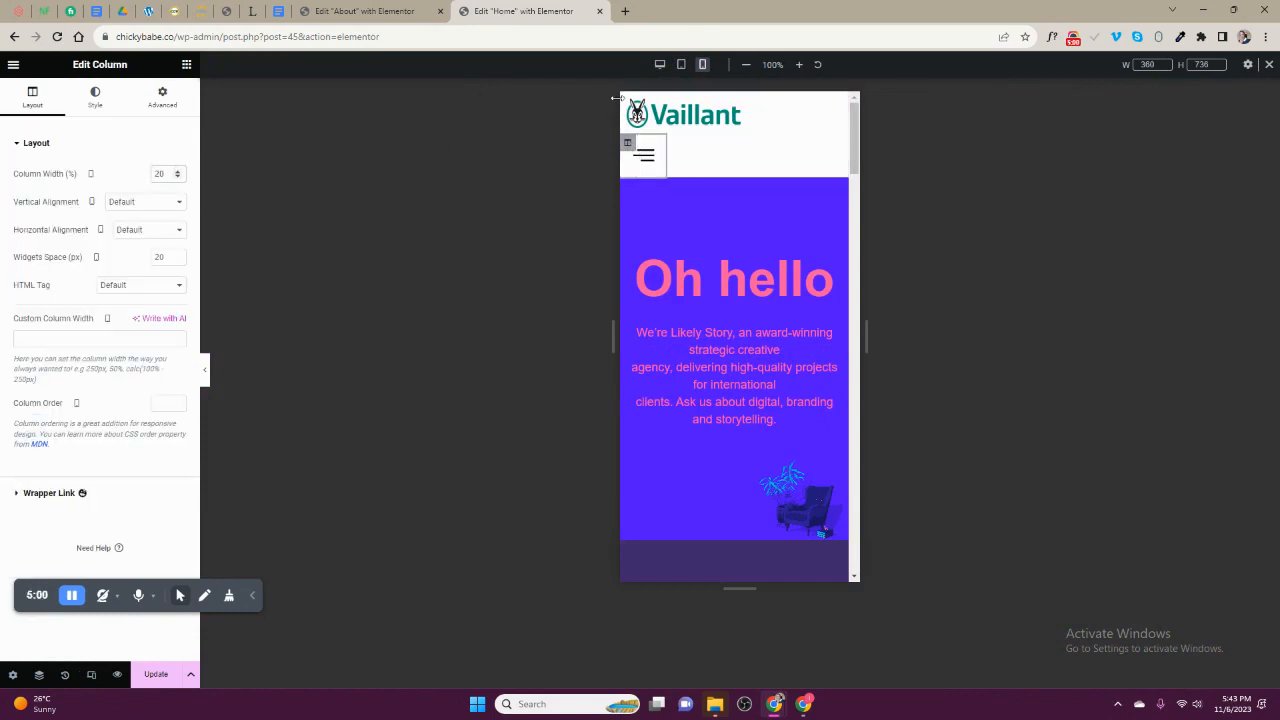
{"action": "left_click", "coordinate": [628, 101]}
{"action": "type", "text": "80"}
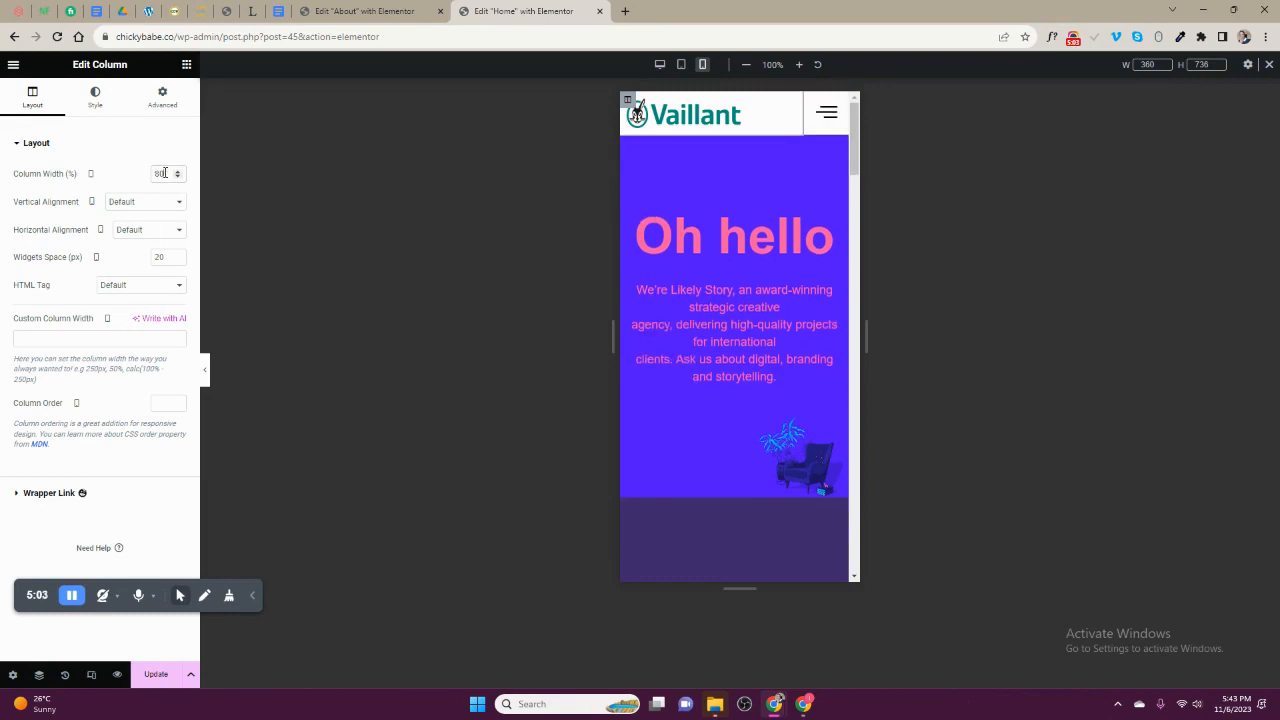
- Set the offcanvas WordPress Menu's toggle button and mobile dropdown breakpoint to None, close the widget area and update the page
{"action": "left_click", "coordinate": [825, 116]}
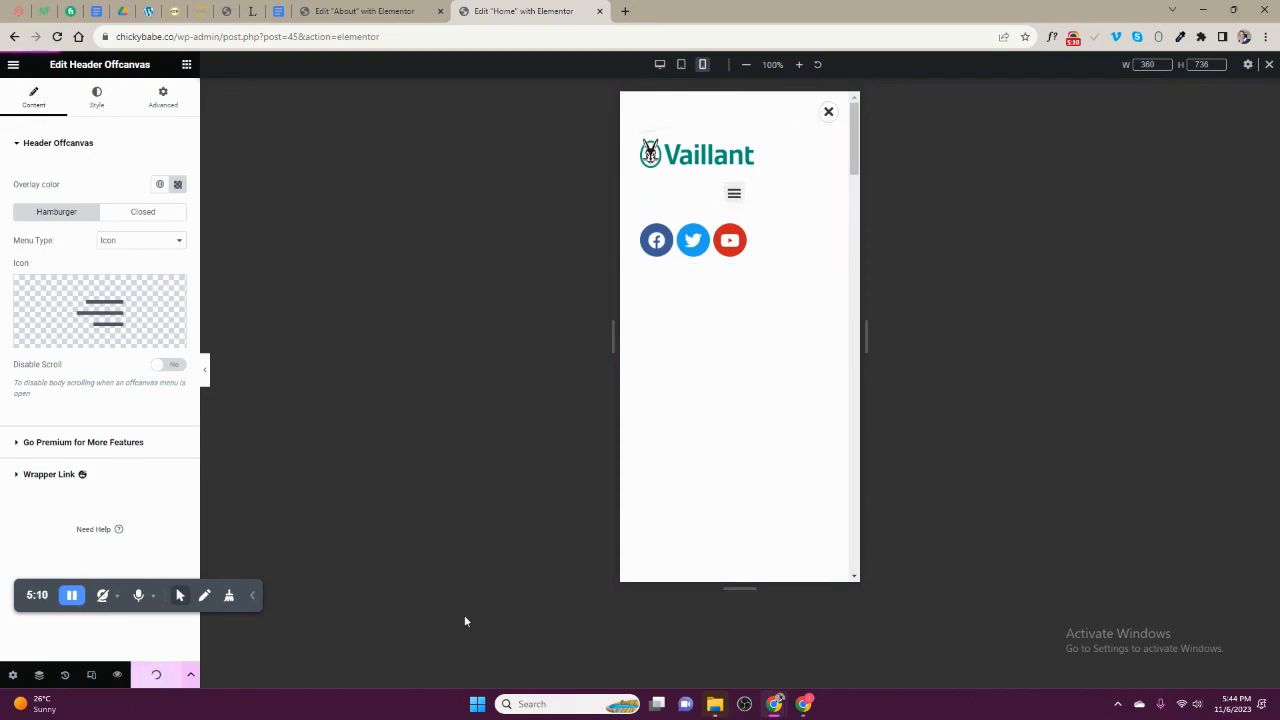
{"action": "left_click", "coordinate": [800, 142]}
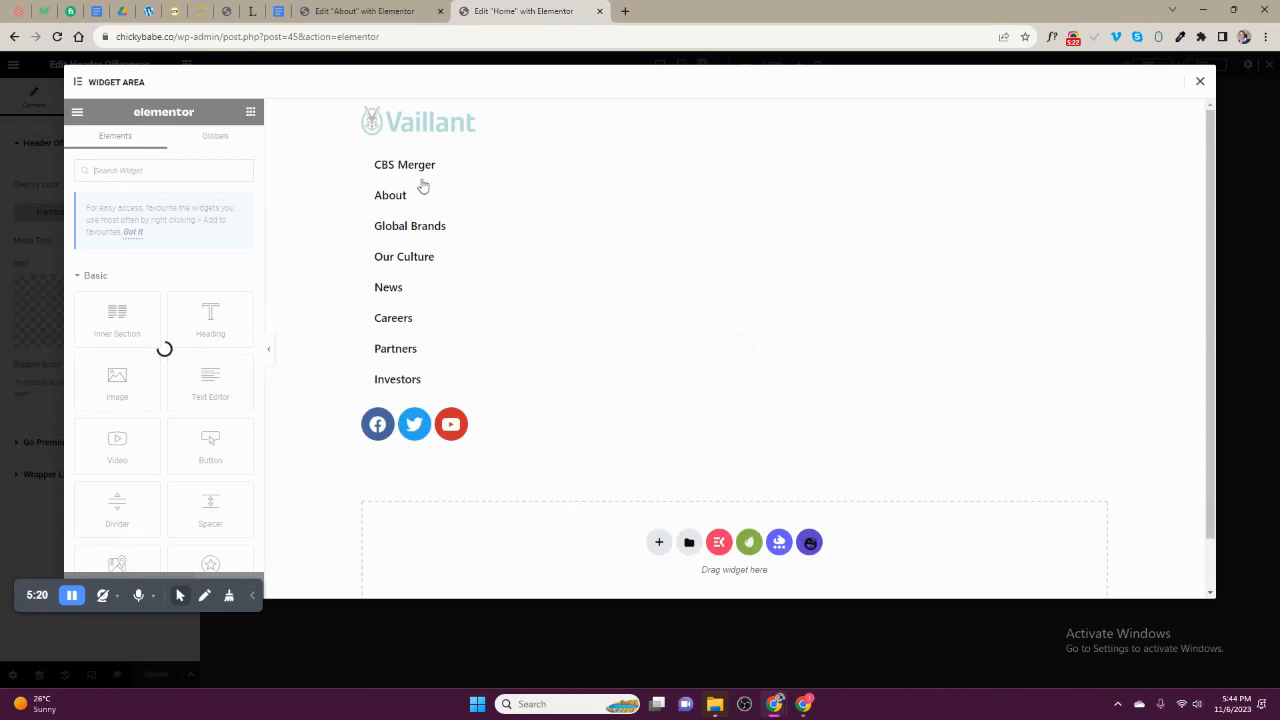
{"action": "left_click", "coordinate": [422, 178]}
{"action": "scroll", "coordinate": [163, 364], "scroll_direction": "down", "scroll_amount": 5}
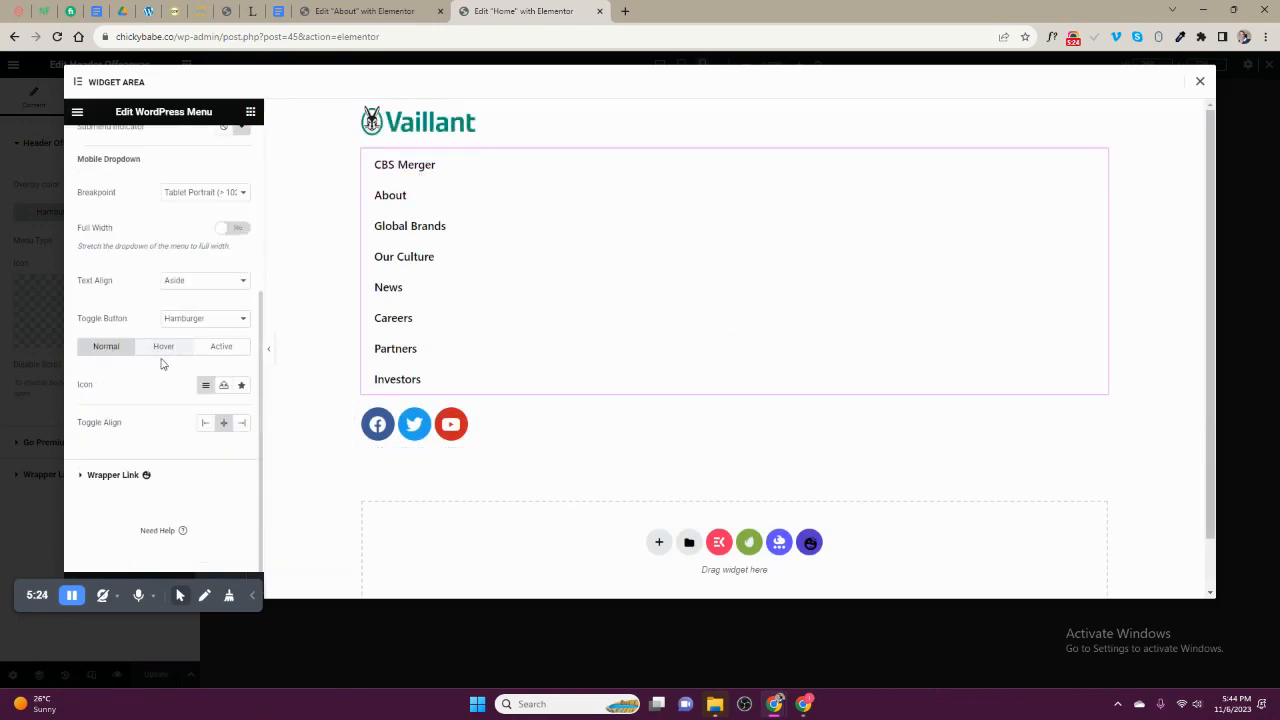
{"action": "left_click", "coordinate": [189, 284]}
{"action": "left_click", "coordinate": [188, 293]}
{"action": "left_click", "coordinate": [186, 321]}
{"action": "left_click", "coordinate": [182, 332]}
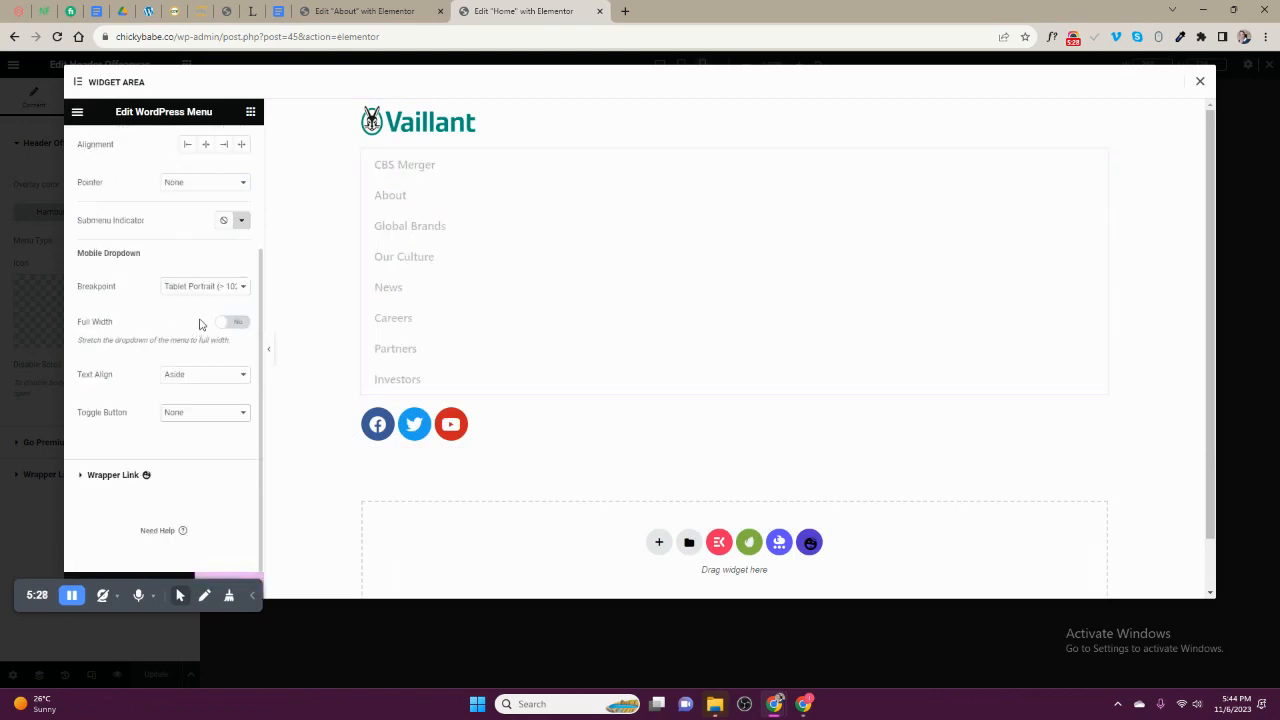
{"action": "left_click", "coordinate": [184, 293]}
{"action": "left_click", "coordinate": [189, 323]}
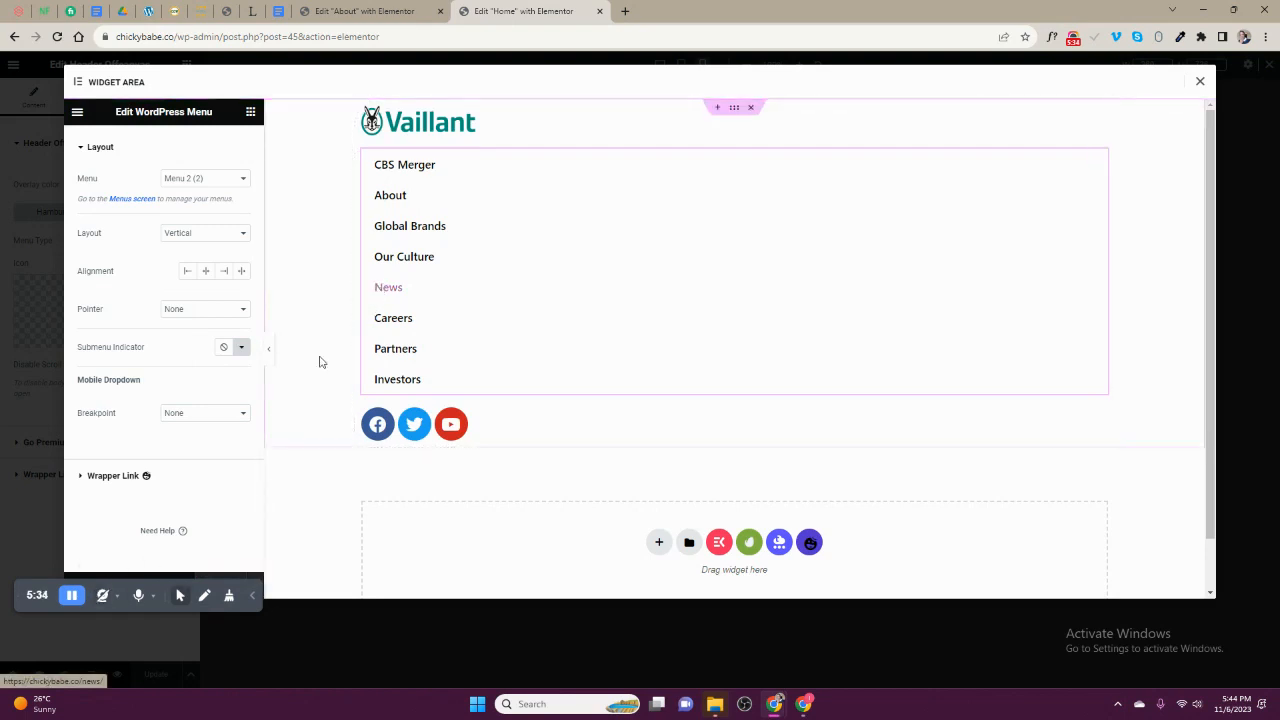
{"action": "left_click", "coordinate": [1197, 82]}
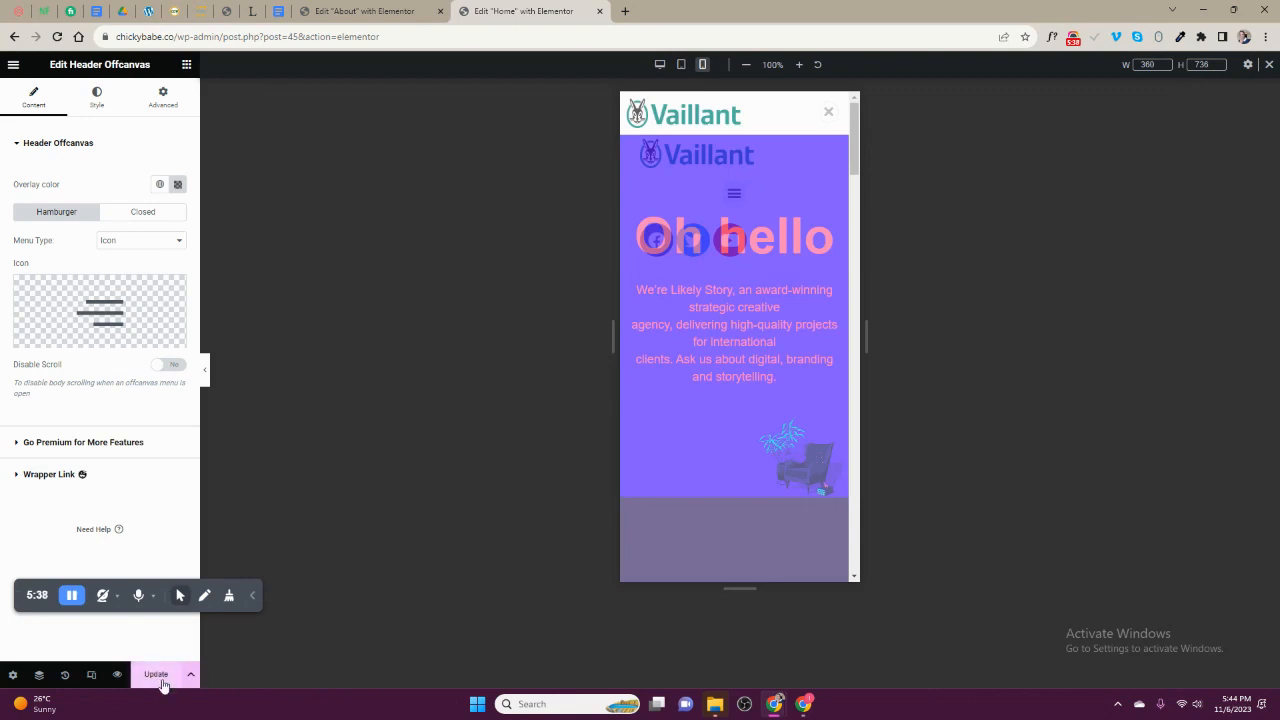
{"action": "left_click", "coordinate": [157, 676]}
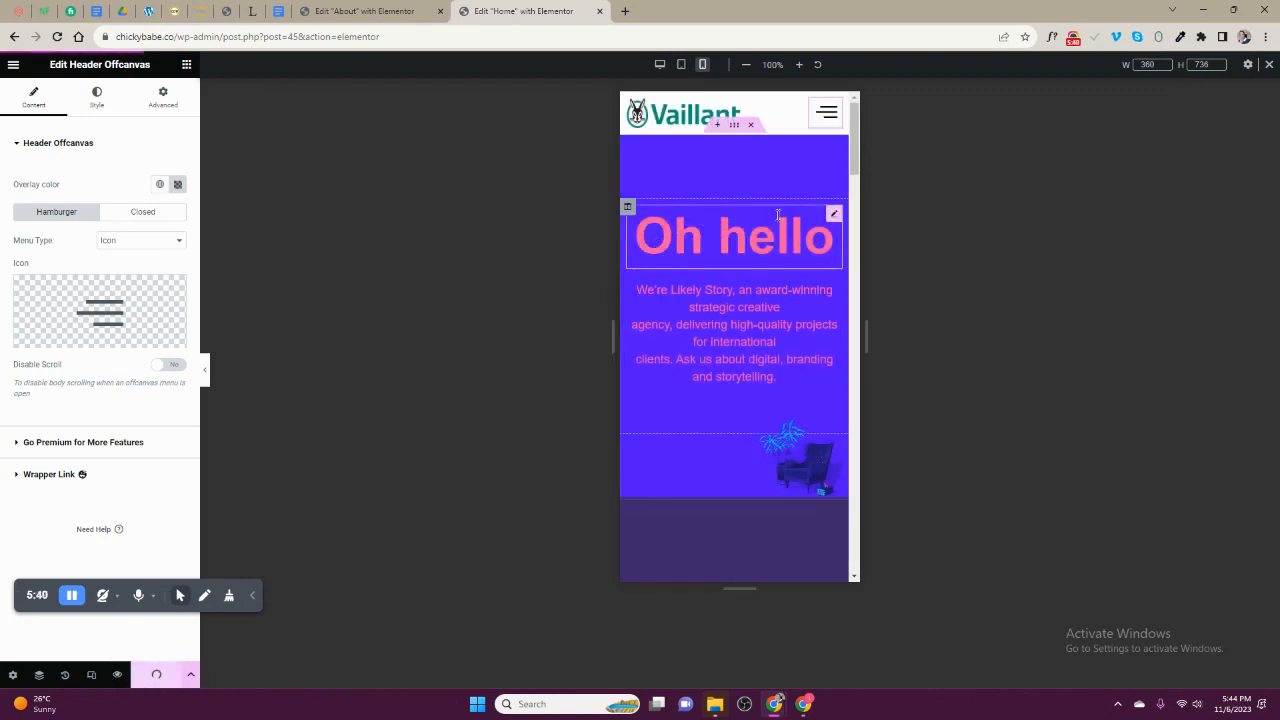
- Check the open offcanvas menu in the mobile, tablet and desktop views, and examine the sticky header while scrolling the desktop page
{"action": "left_click", "coordinate": [824, 117]}
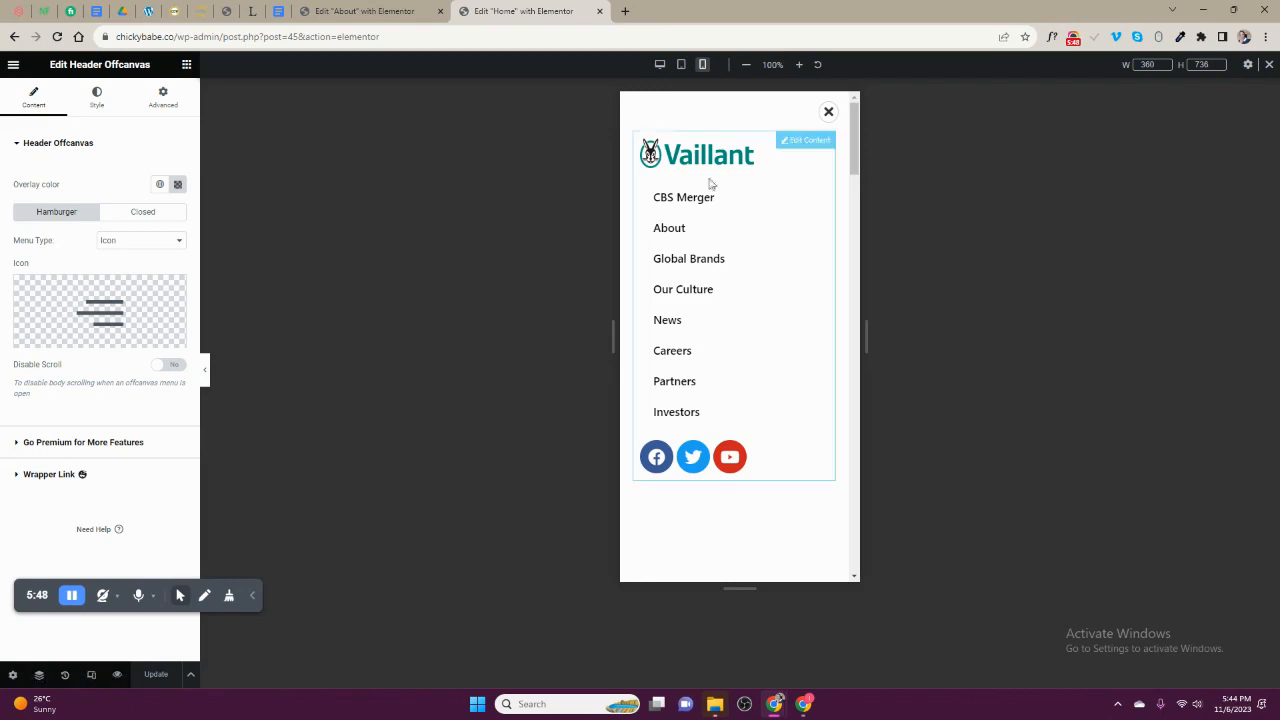
{"action": "left_click", "coordinate": [682, 64]}
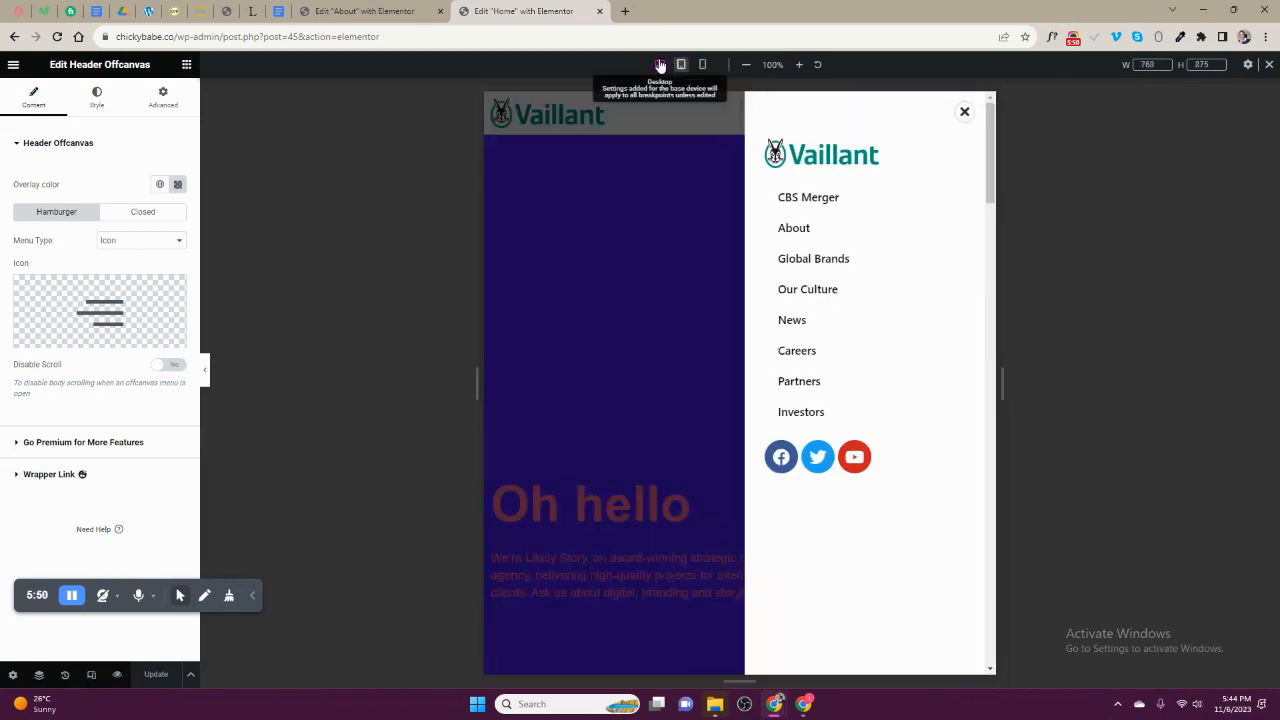
{"action": "left_click", "coordinate": [659, 64]}
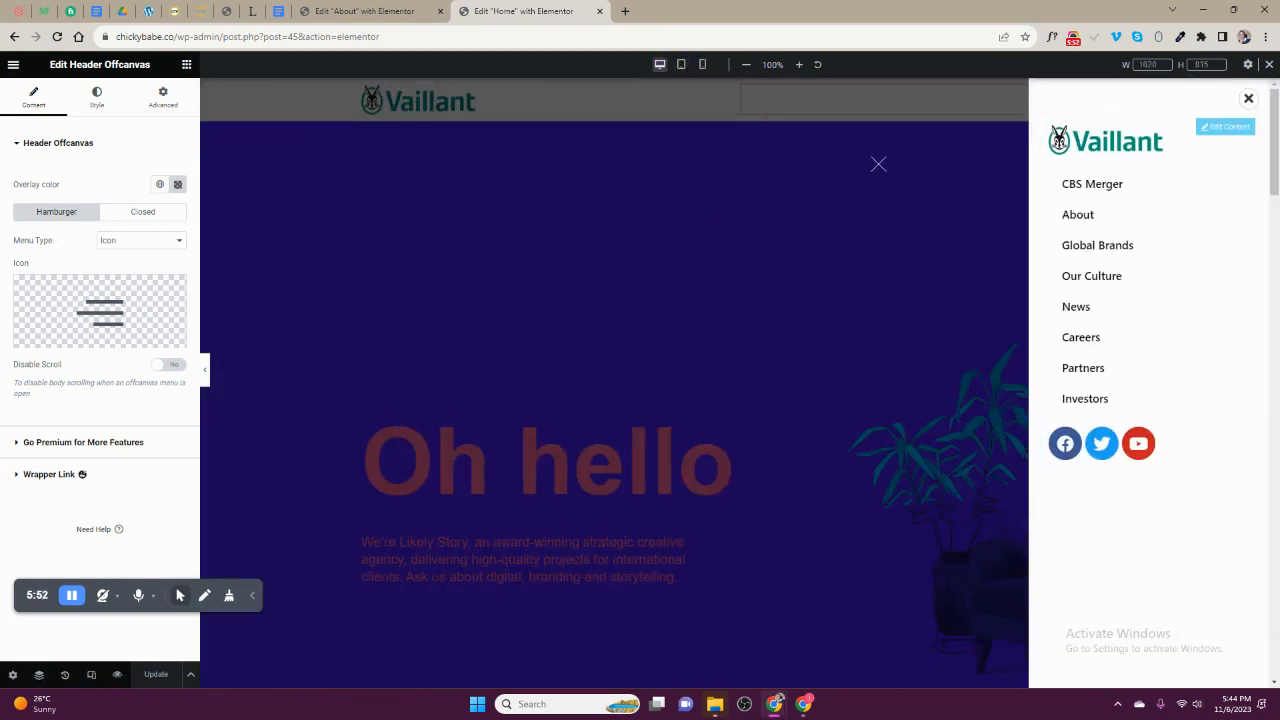
{"action": "scroll", "coordinate": [660, 219], "scroll_direction": "down", "scroll_amount": 7}
{"action": "scroll", "coordinate": [650, 232], "scroll_direction": "up", "scroll_amount": 7}
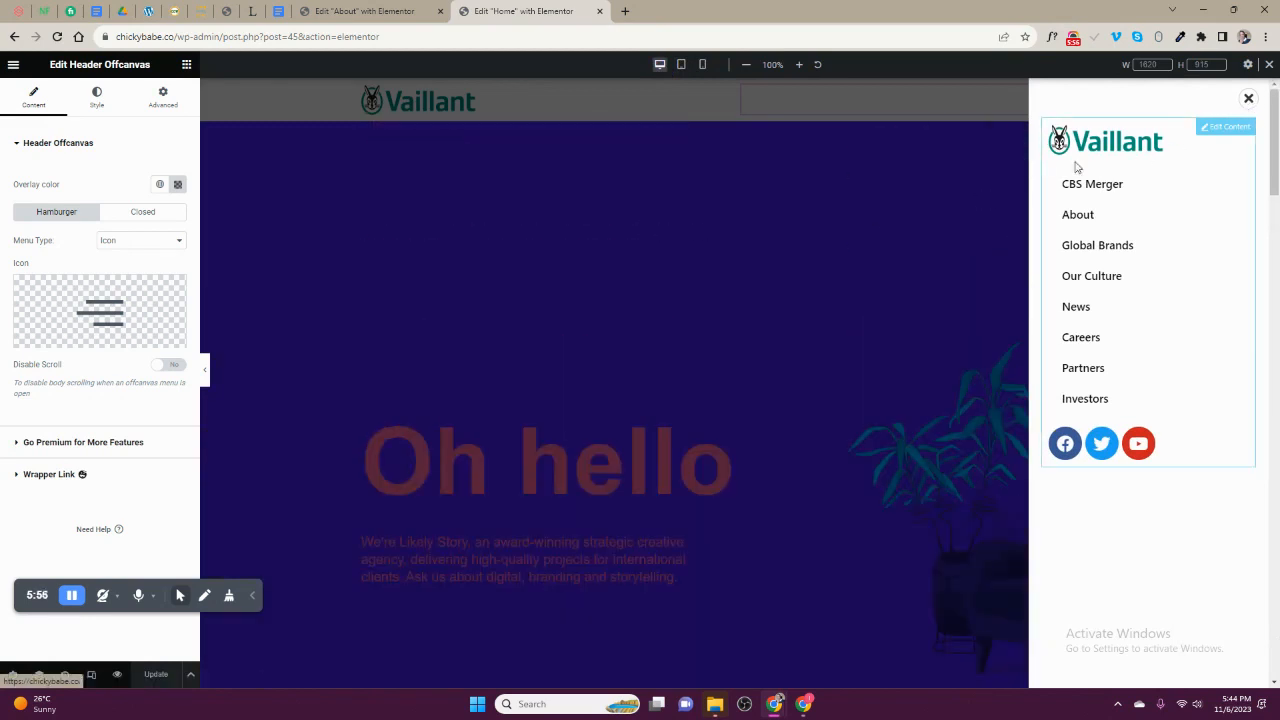
{"action": "scroll", "coordinate": [700, 260], "scroll_direction": "down", "scroll_amount": 3}
{"action": "scroll", "coordinate": [589, 289], "scroll_direction": "up", "scroll_amount": 3}
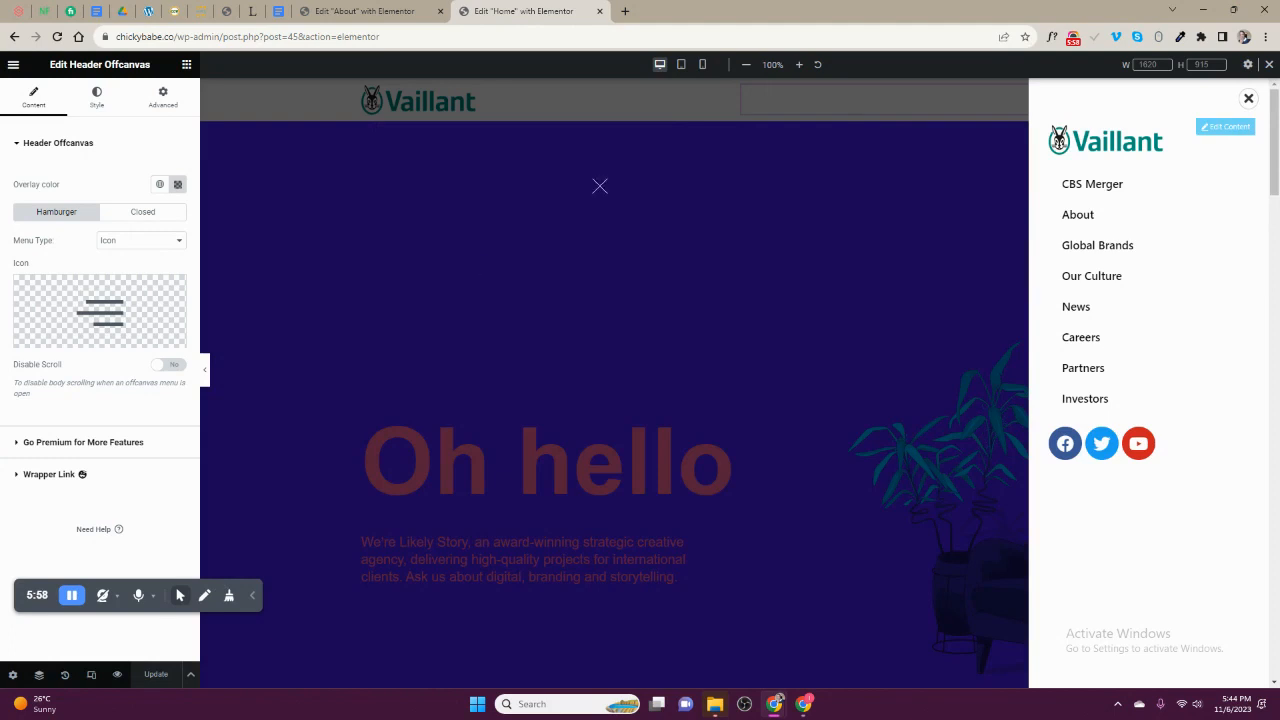
{"action": "scroll", "coordinate": [600, 186], "scroll_direction": "down", "scroll_amount": 3}
{"action": "scroll", "coordinate": [623, 200], "scroll_direction": "down", "scroll_amount": 4}
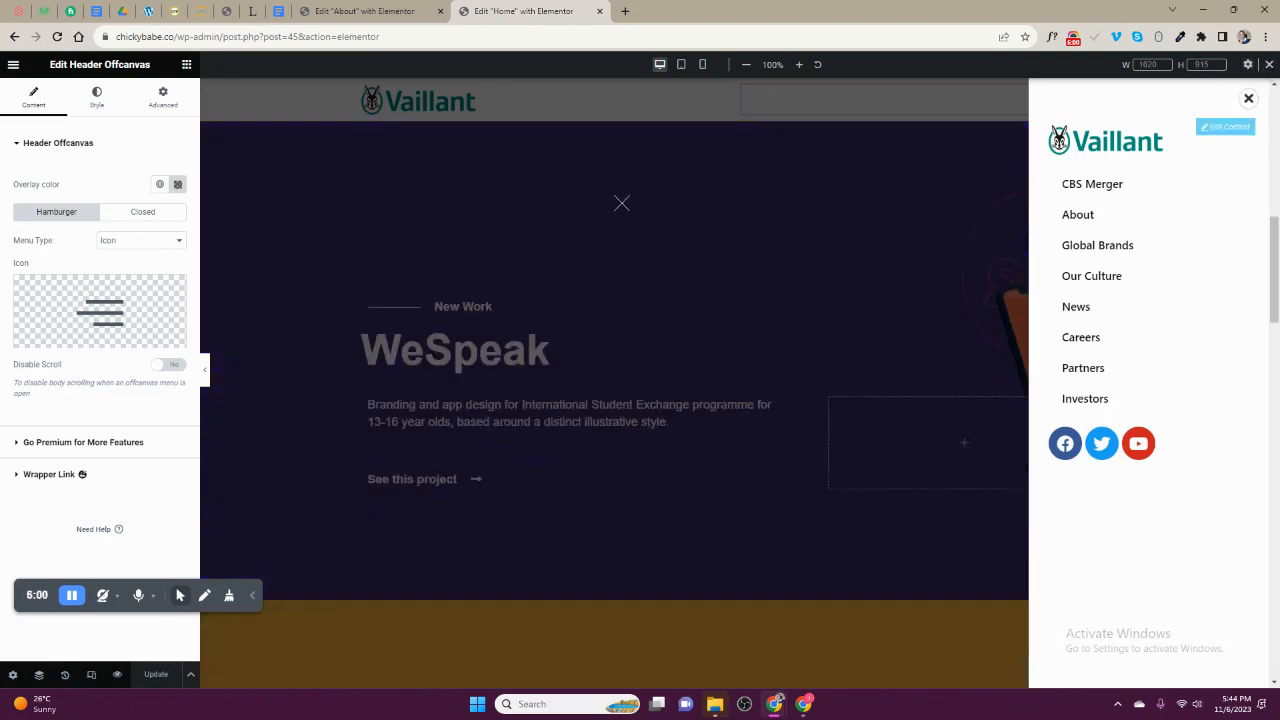
{"action": "scroll", "coordinate": [663, 194], "scroll_direction": "up", "scroll_amount": 3}
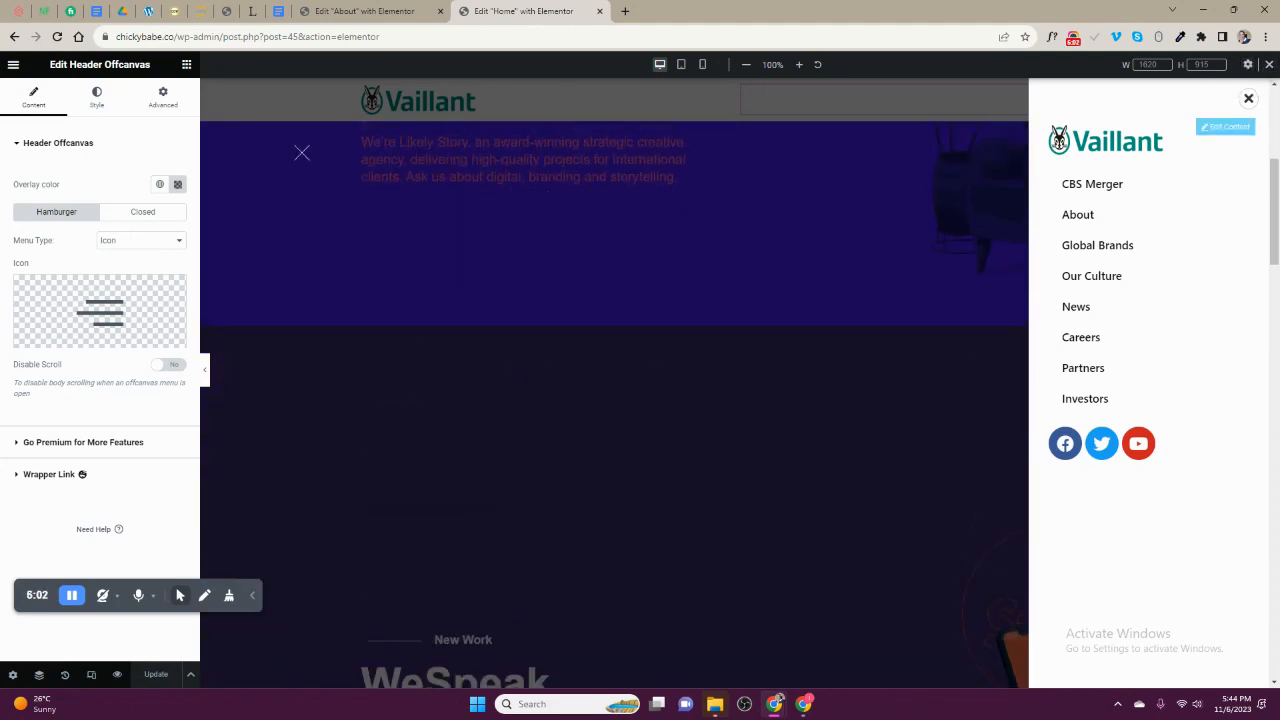
{"action": "left_click_drag", "start_coordinate": [18, 594], "coordinate": [11, 612]}
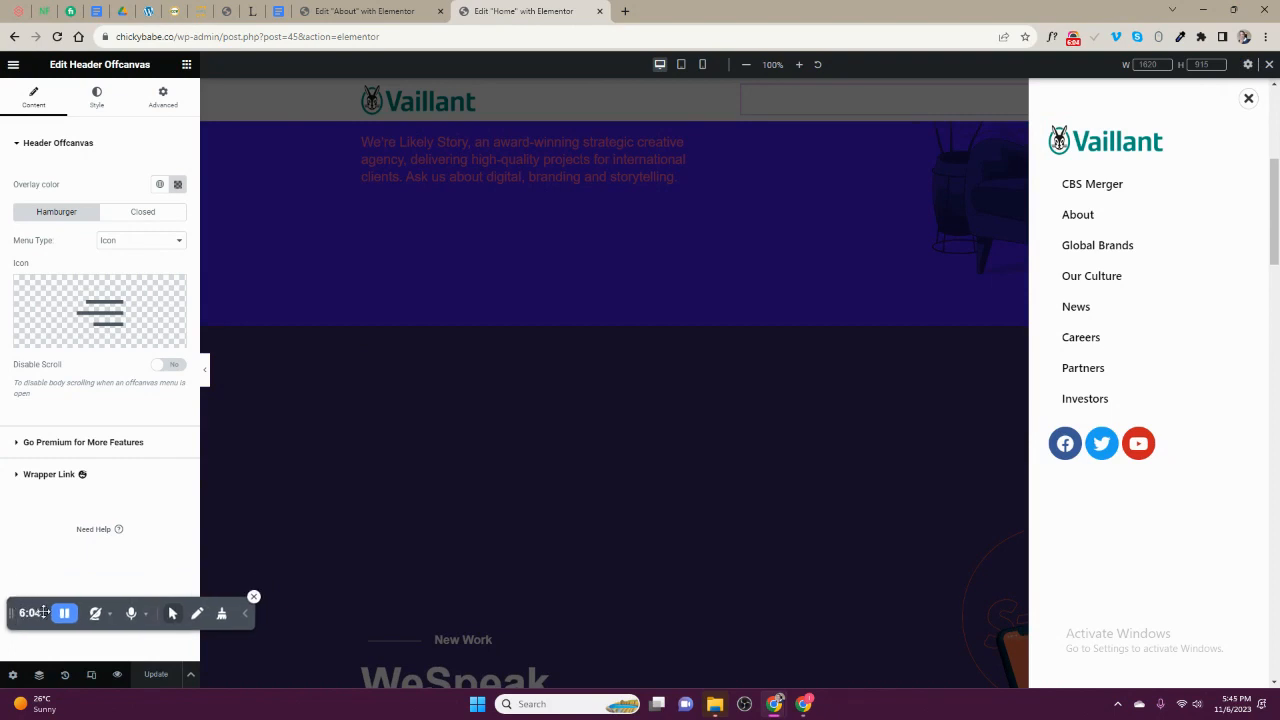